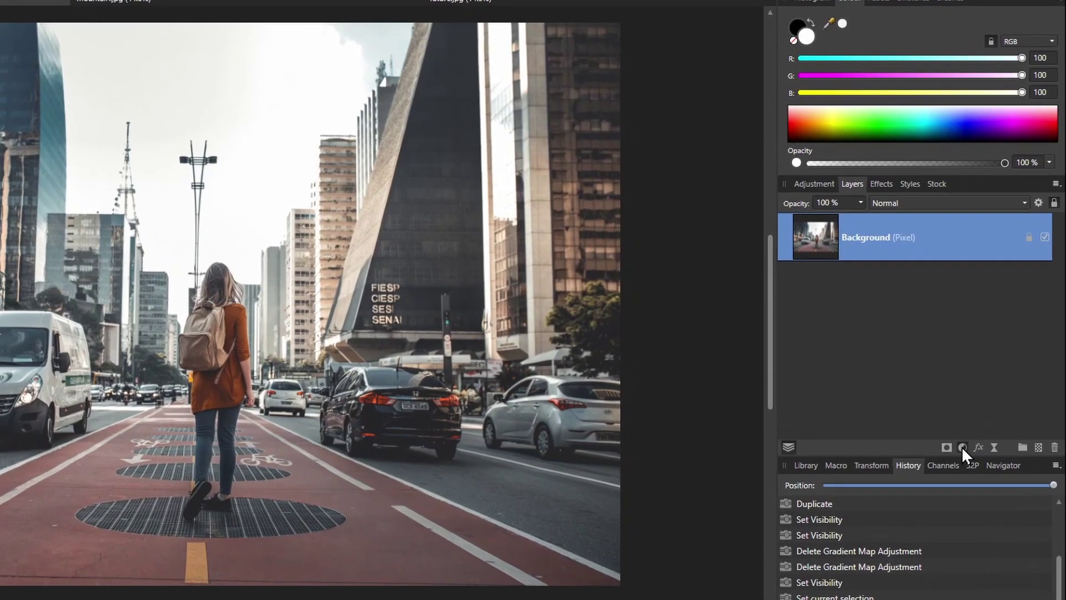
# Step: Add a Gradient Map adjustment to the street photo with a red–green–blue ramp, green stop at 50%
pyautogui.click(987, 415)
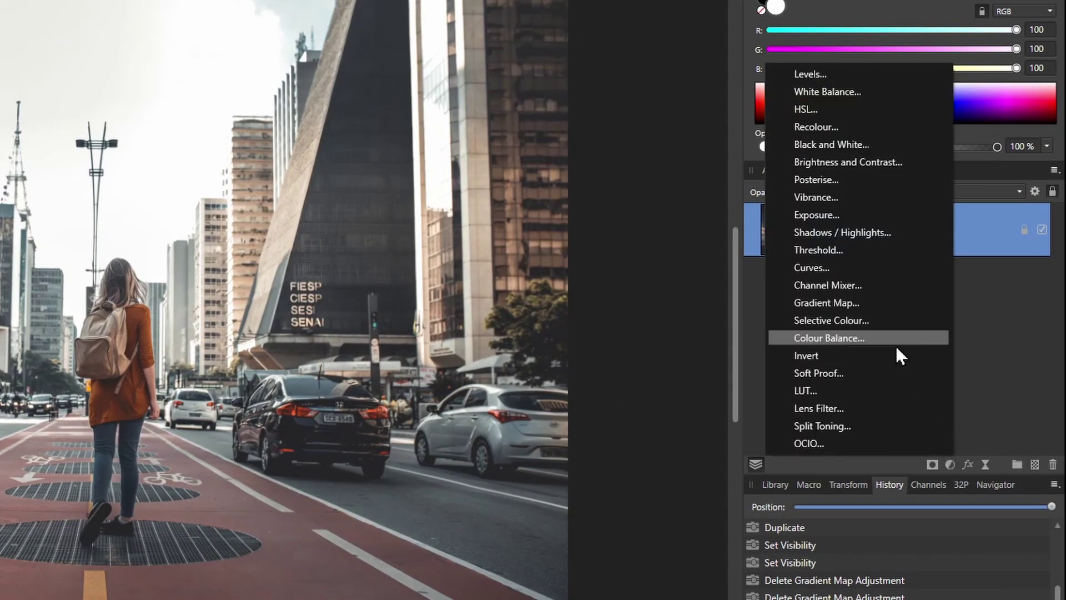
pyautogui.click(852, 305)
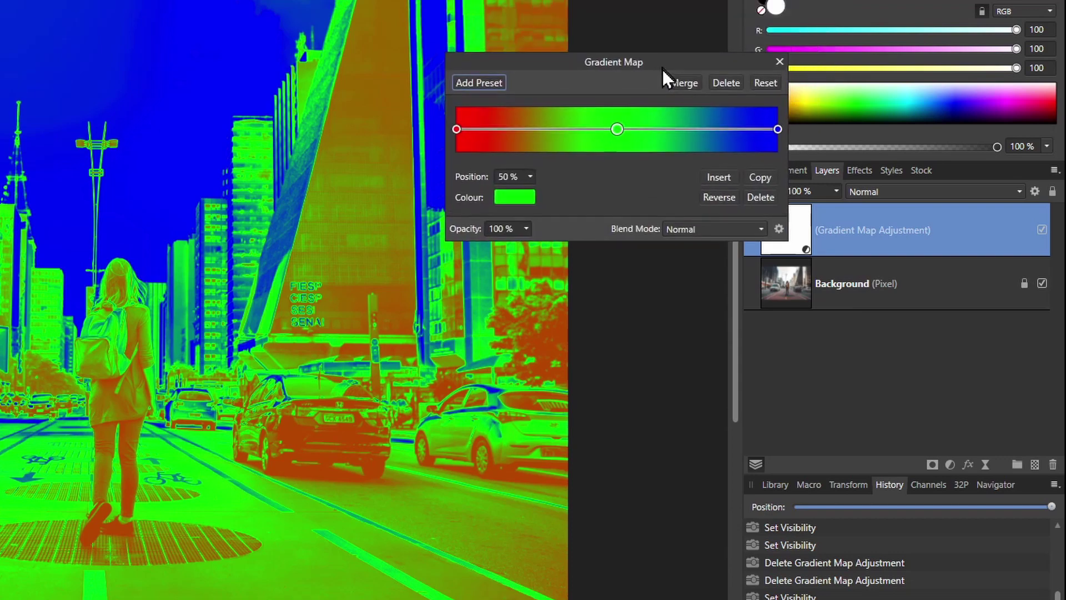
pyautogui.moveTo(662, 69); pyautogui.dragTo(629, 161)
pyautogui.scroll(-2, 245, 231)
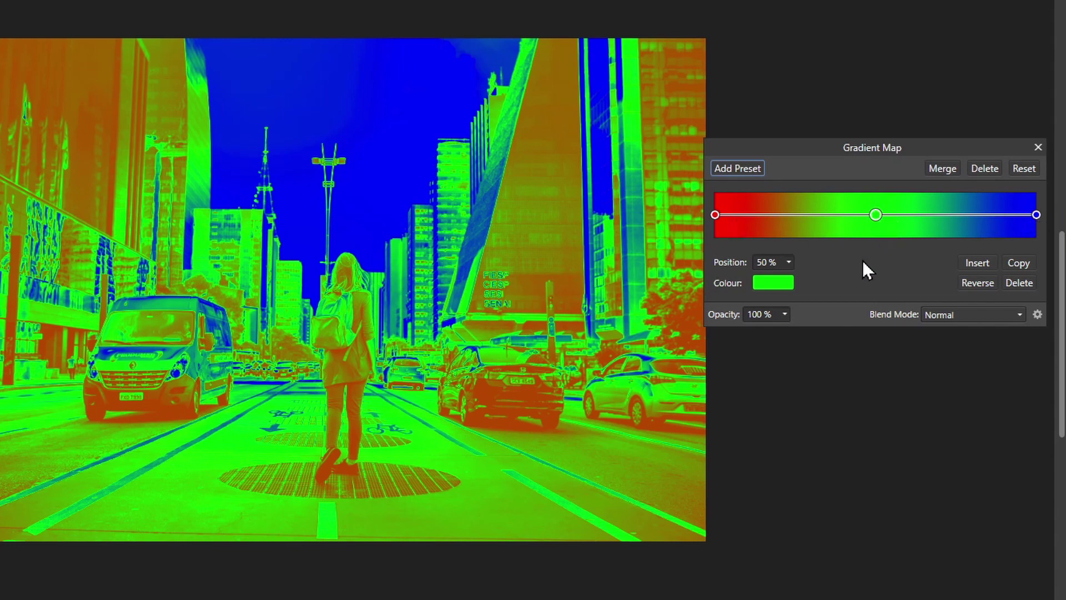
# Step: Delete the green middle stop so the gradient runs from blue to orange
pyautogui.click(877, 216)
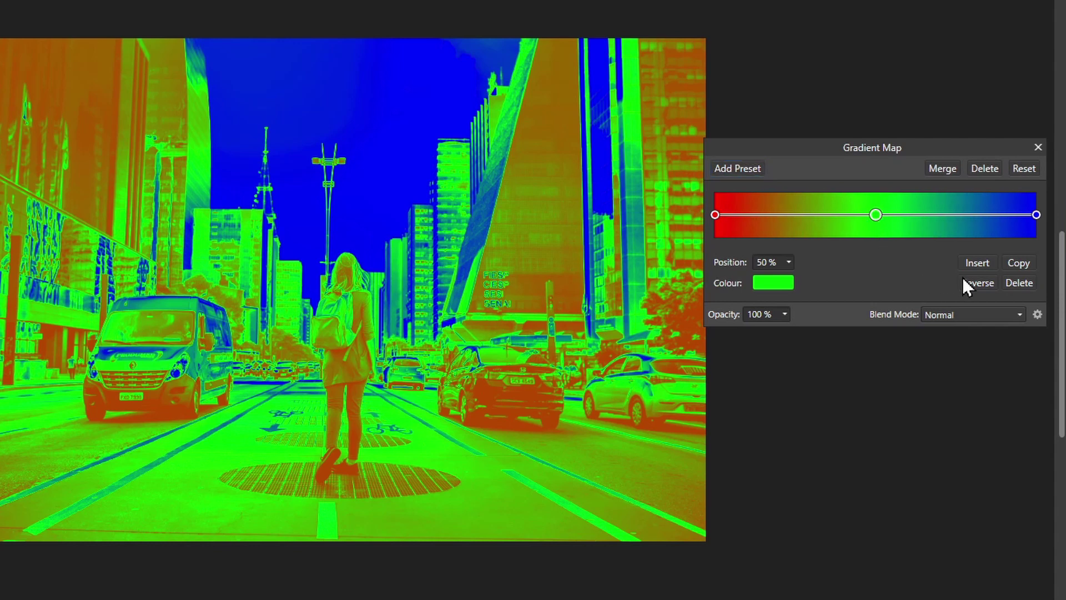
pyautogui.click(1019, 283)
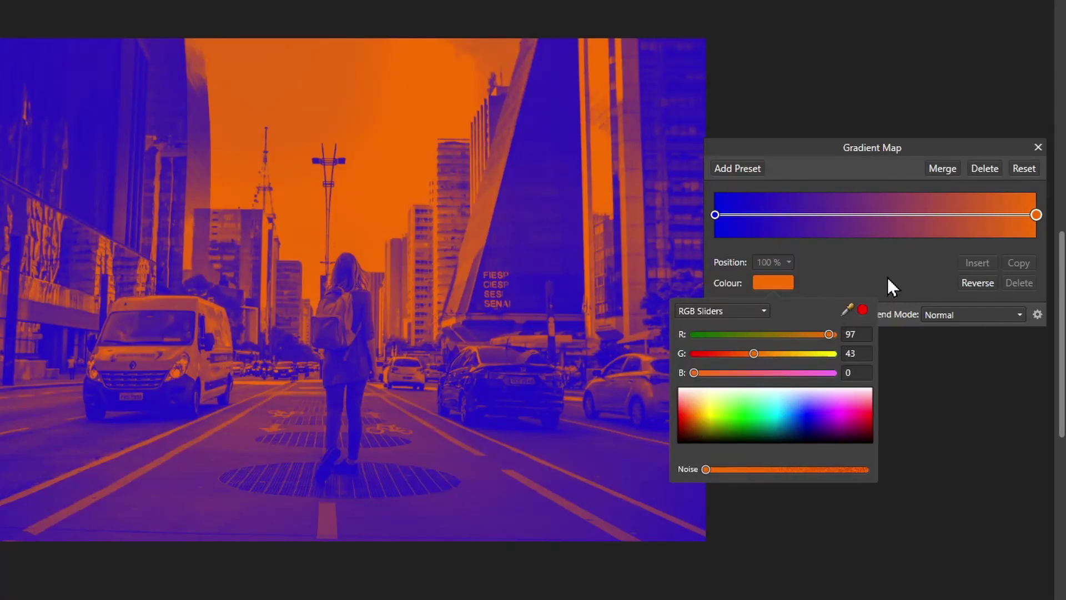
pyautogui.hscroll(-2, 419, 295)
pyautogui.scroll(-1, 419, 294)
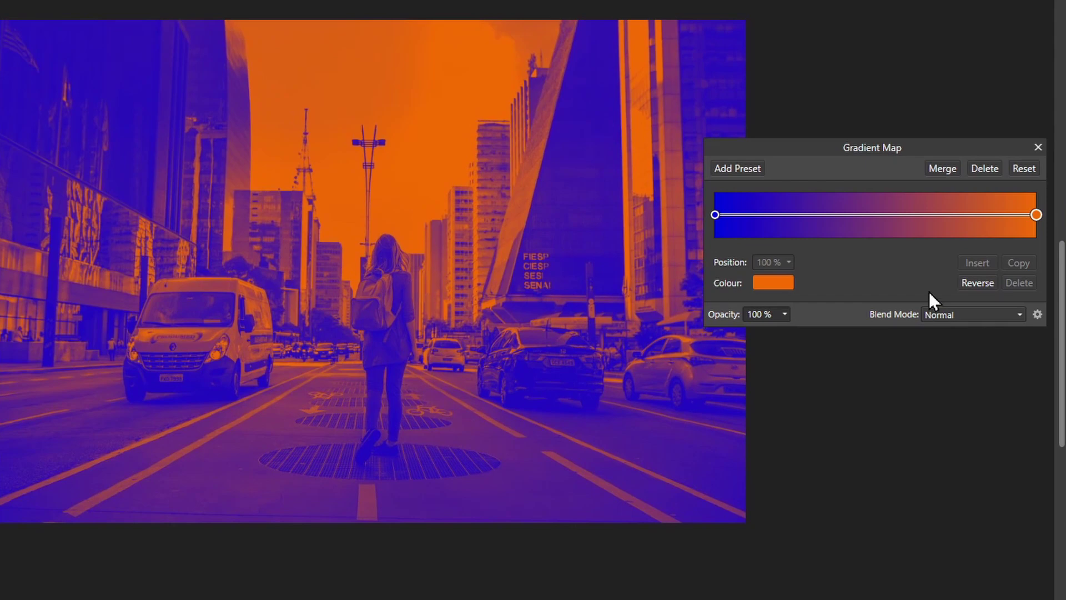
pyautogui.moveTo(927, 148); pyautogui.dragTo(1046, 103)
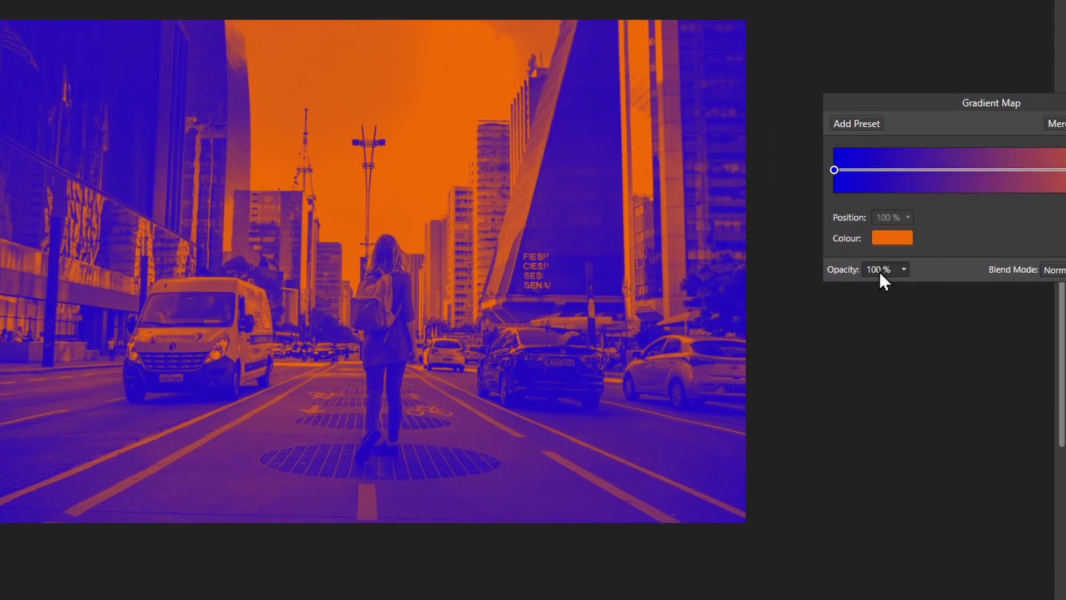
pyautogui.click(905, 269)
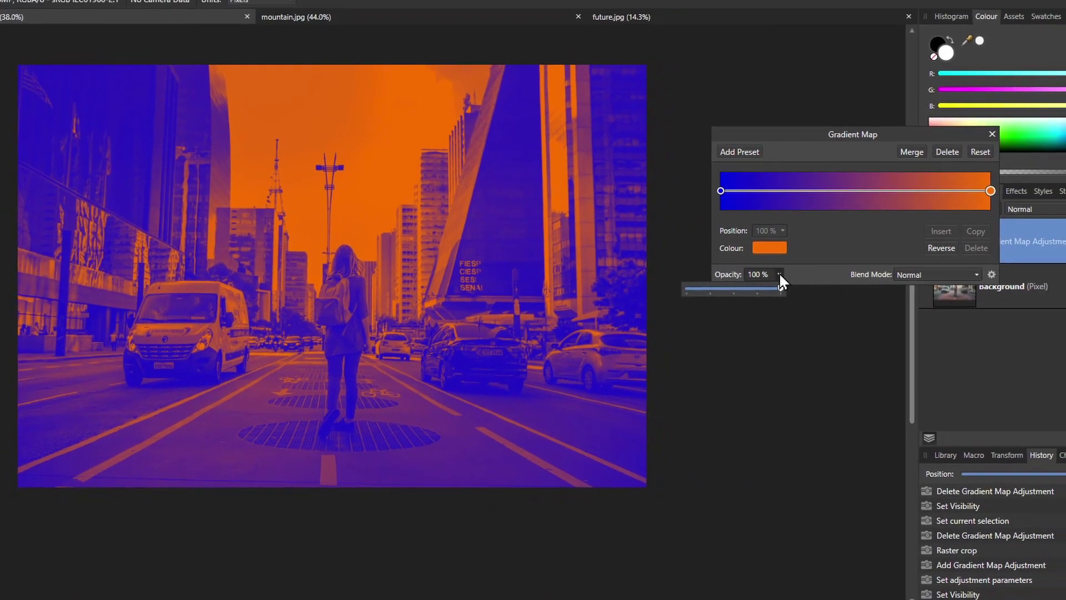
pyautogui.moveTo(777, 289); pyautogui.dragTo(705, 304)
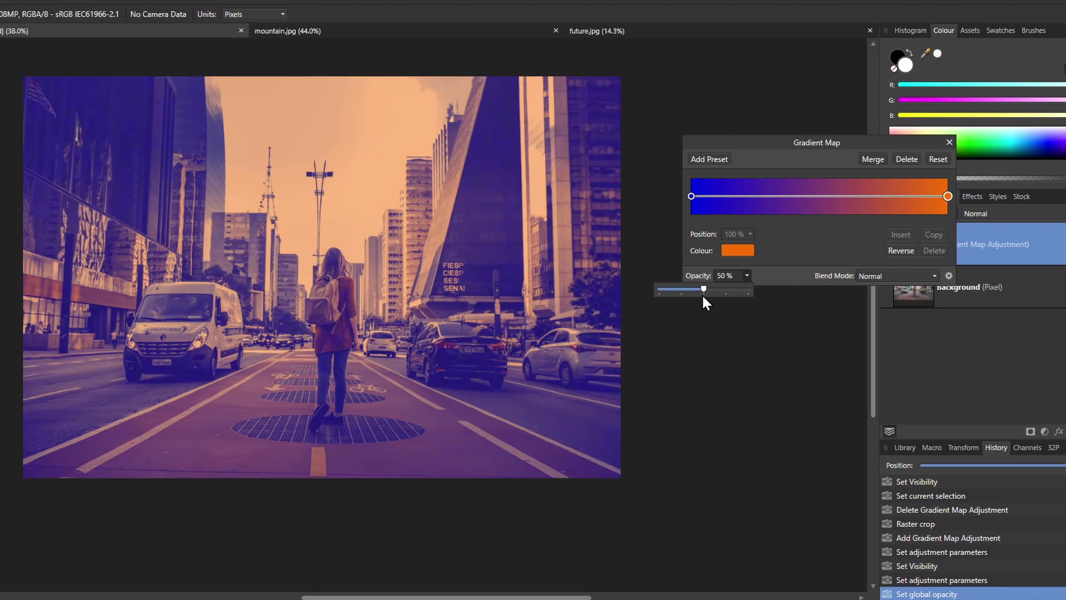
pyautogui.moveTo(438, 321)
pyautogui.mouseDown()
pyautogui.moveTo(439, 310)
pyautogui.moveTo(433, 323)
pyautogui.mouseUp()
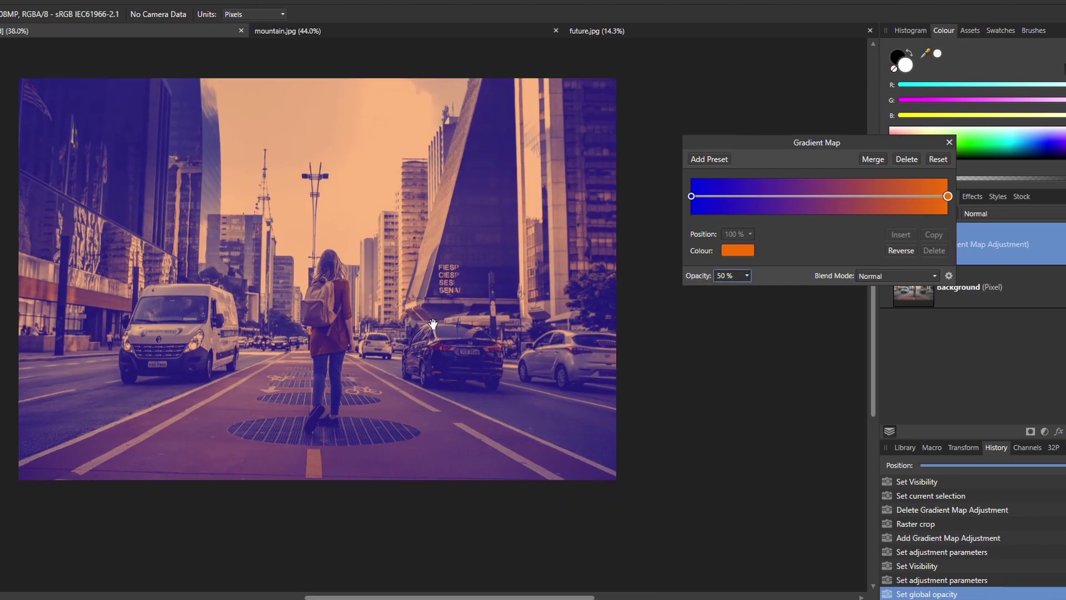
pyautogui.click(747, 275)
pyautogui.moveTo(745, 275); pyautogui.dragTo(796, 286)
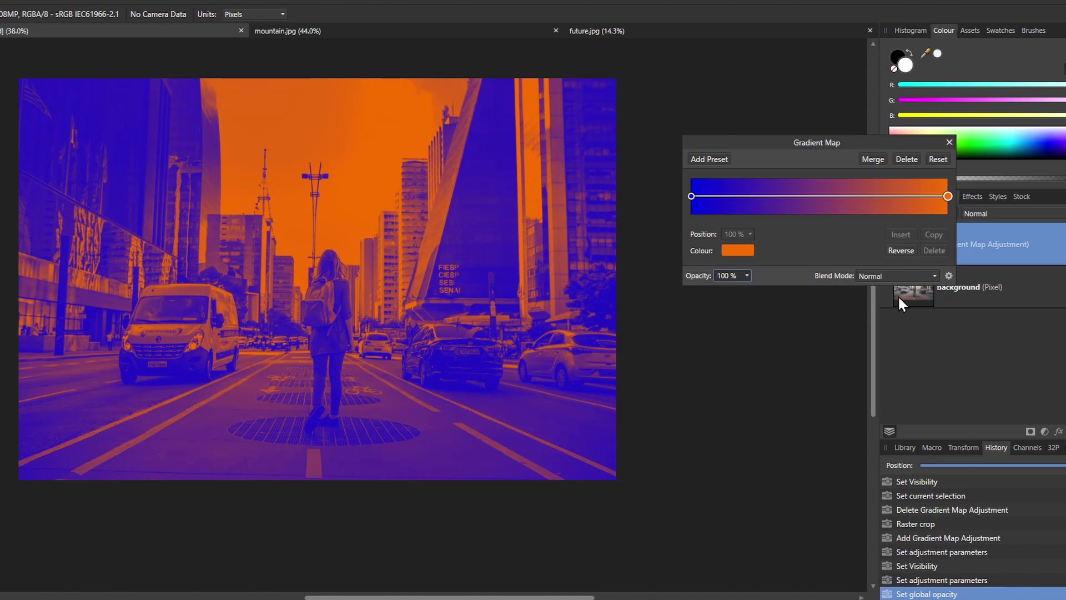
# Step: Set the Gradient Map's blend mode to Overlay
pyautogui.click(883, 276)
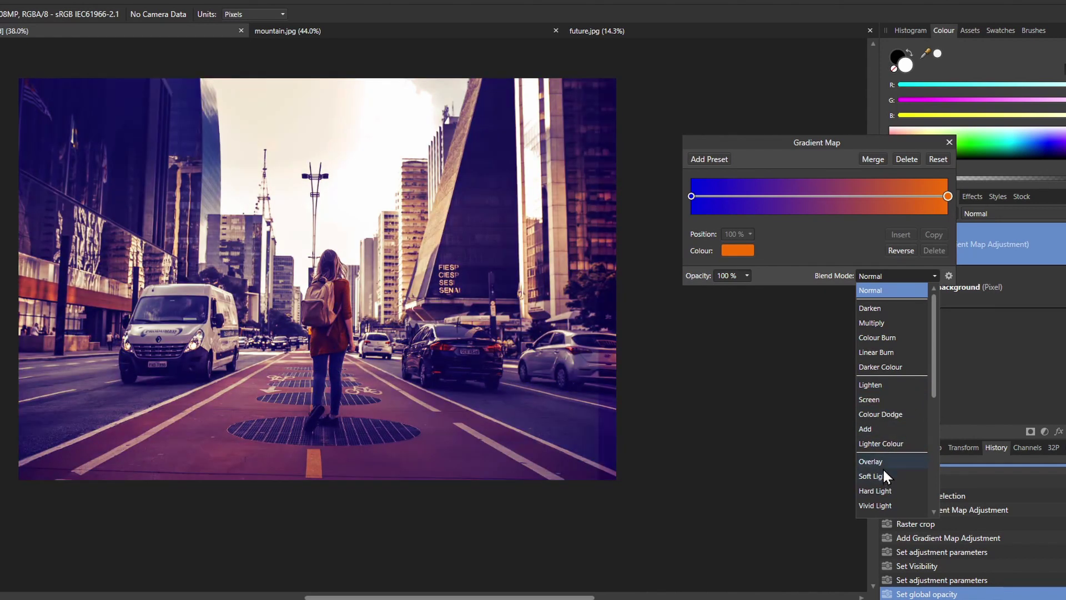
pyautogui.click(882, 459)
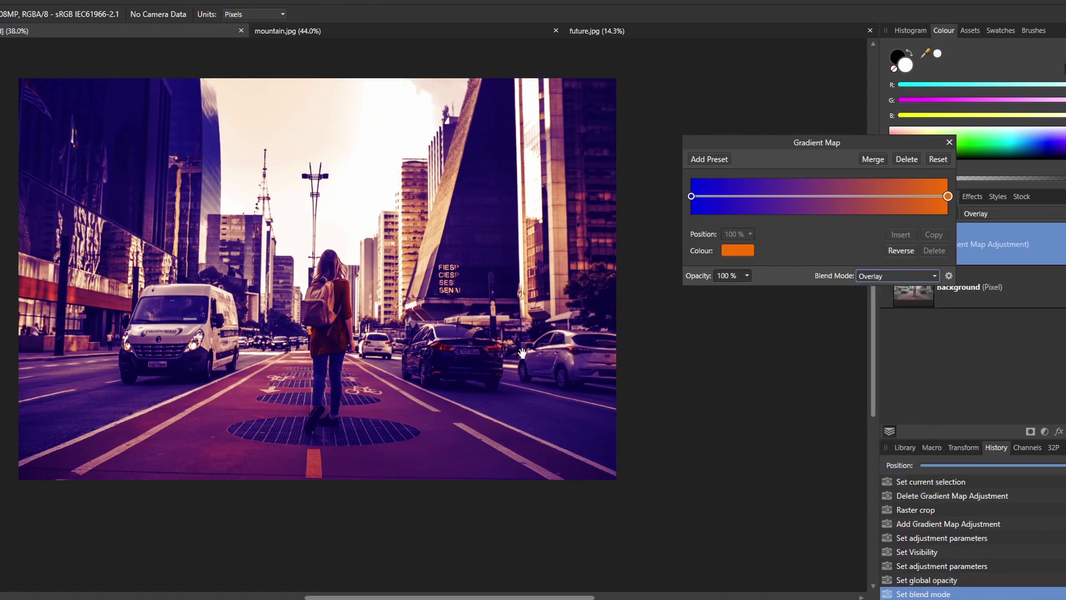
pyautogui.scroll(3, 363, 290)
# Step: Toggle the Gradient Map layer off and on to compare the Overlay tint with the original
pyautogui.moveTo(364, 290); pyautogui.dragTo(361, 277)
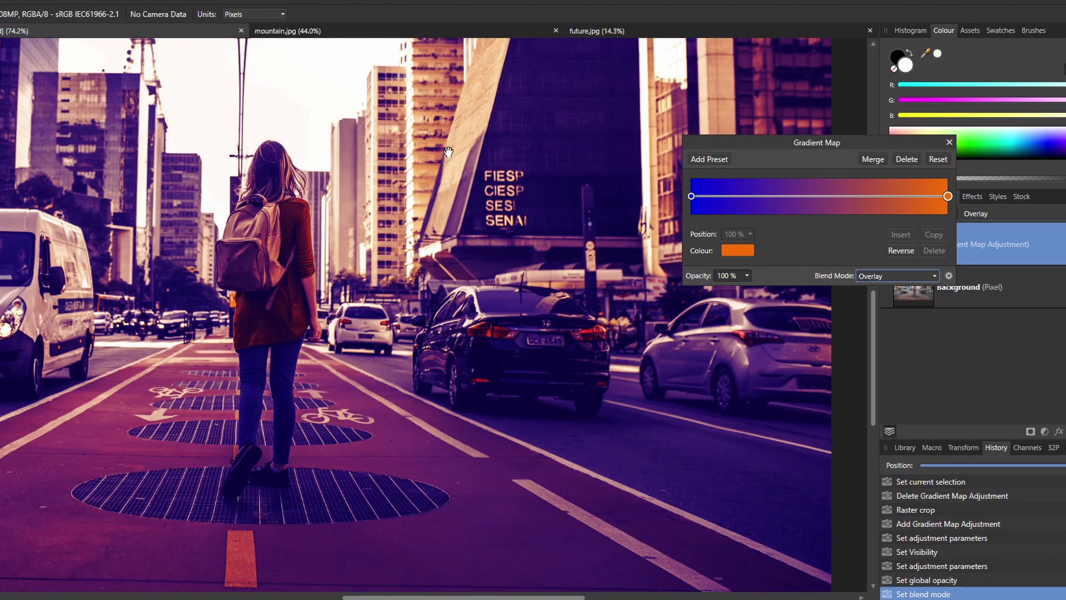
pyautogui.moveTo(370, 154); pyautogui.dragTo(368, 273)
pyautogui.scroll(-5, 368, 273)
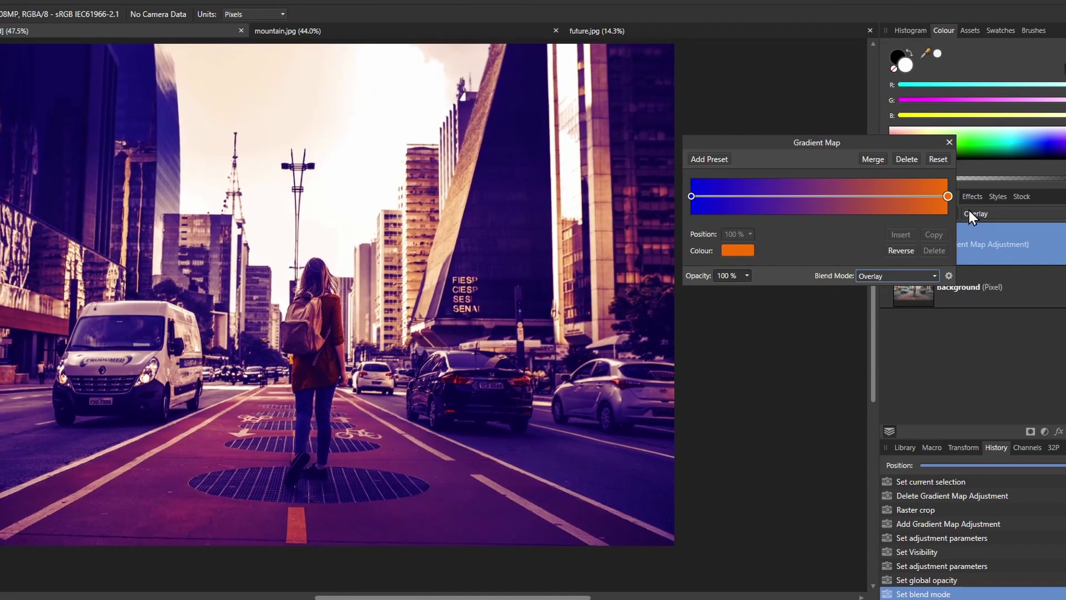
pyautogui.moveTo(867, 141); pyautogui.dragTo(864, 122)
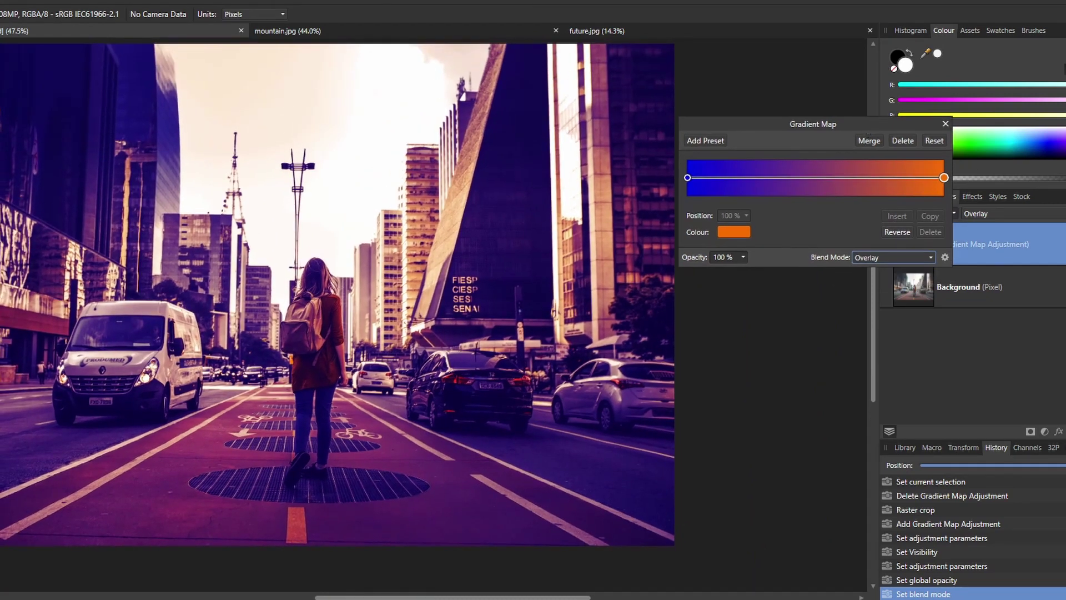
pyautogui.click(1058, 243)
pyautogui.click(1059, 244)
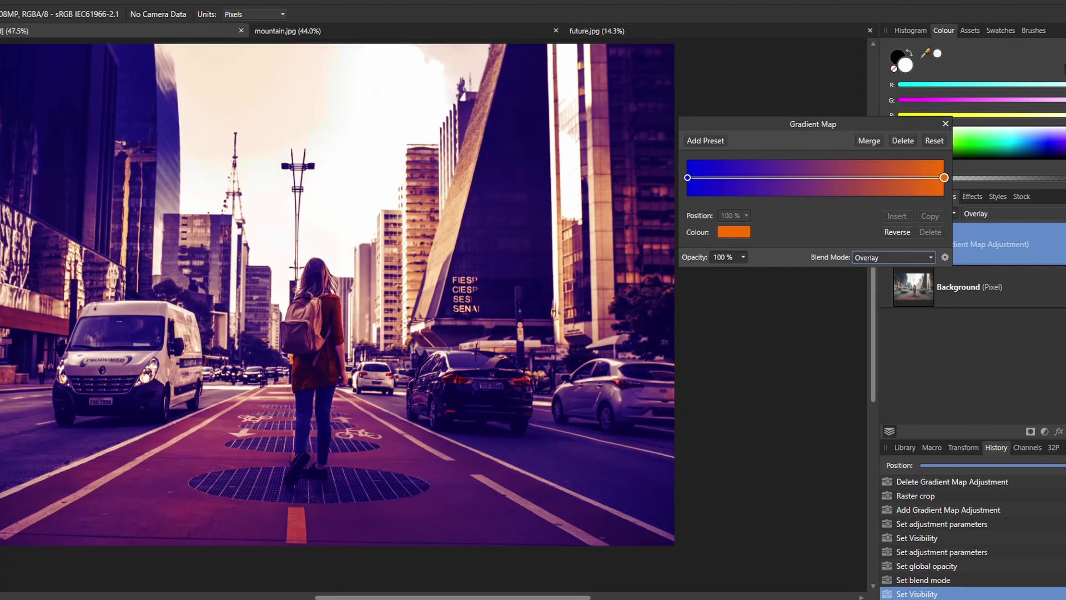
pyautogui.moveTo(776, 124); pyautogui.dragTo(798, 101)
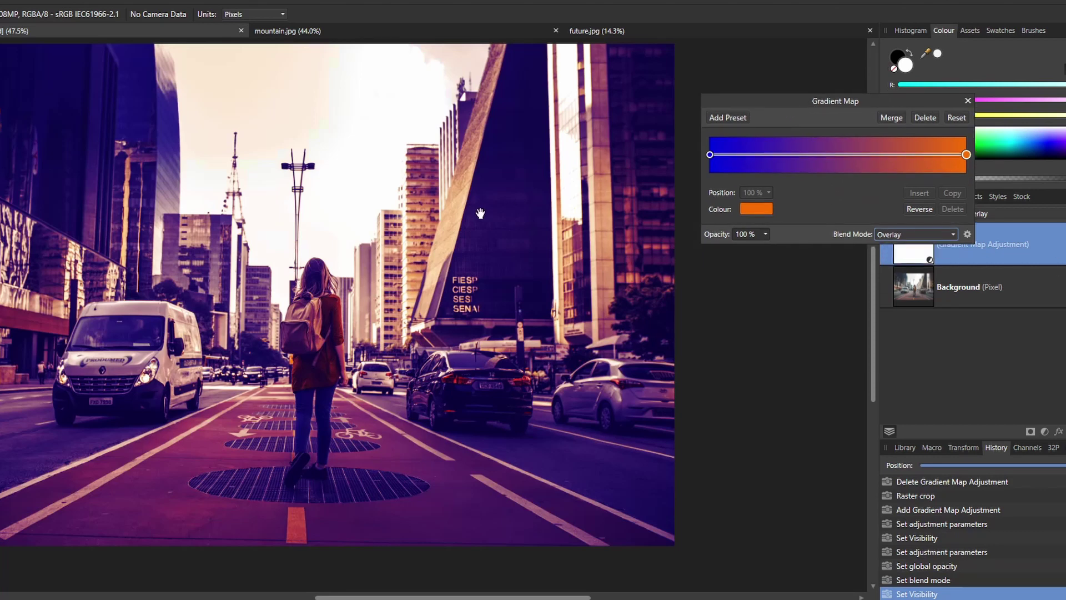
# Step: Darken the gradient's left blue stop to dark navy and start an Add Adjustment Preset
pyautogui.scroll(-2, 473, 238)
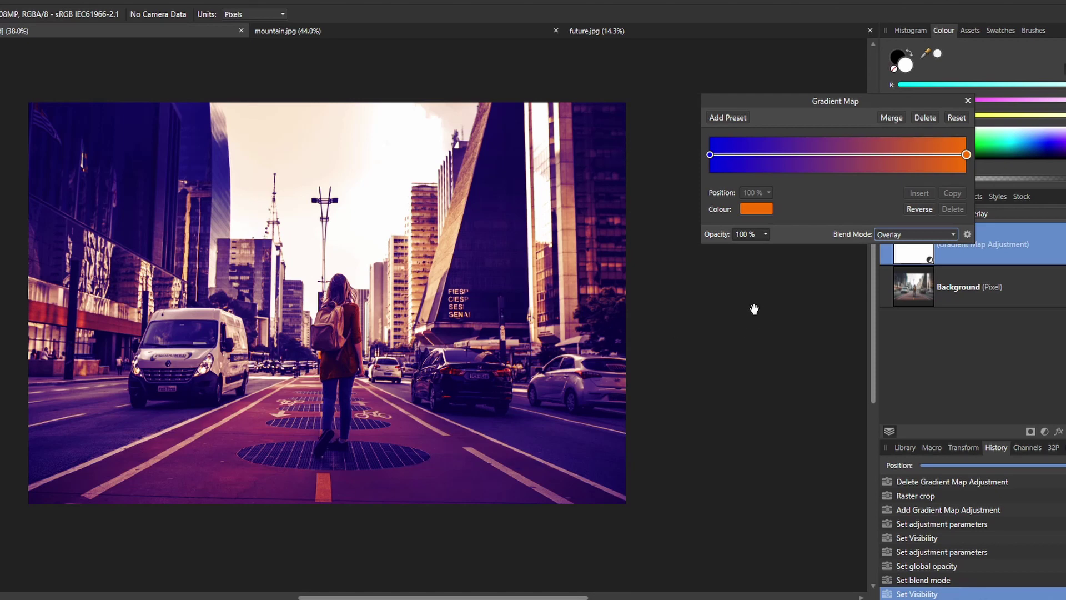
pyautogui.moveTo(785, 106); pyautogui.dragTo(745, 165)
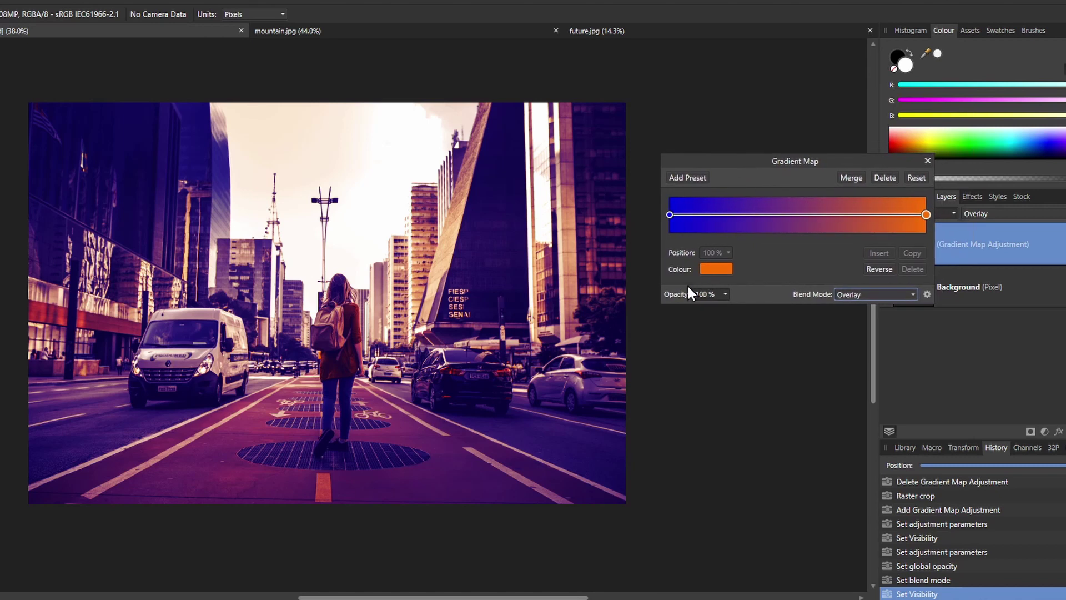
pyautogui.click(670, 214)
pyautogui.click(711, 268)
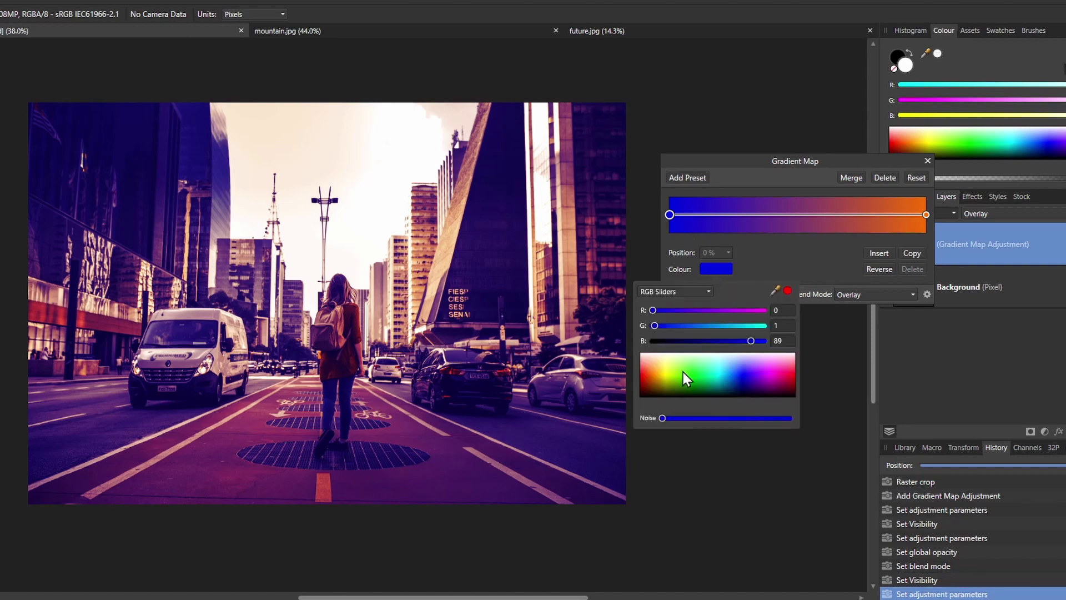
pyautogui.moveTo(726, 369); pyautogui.dragTo(748, 384)
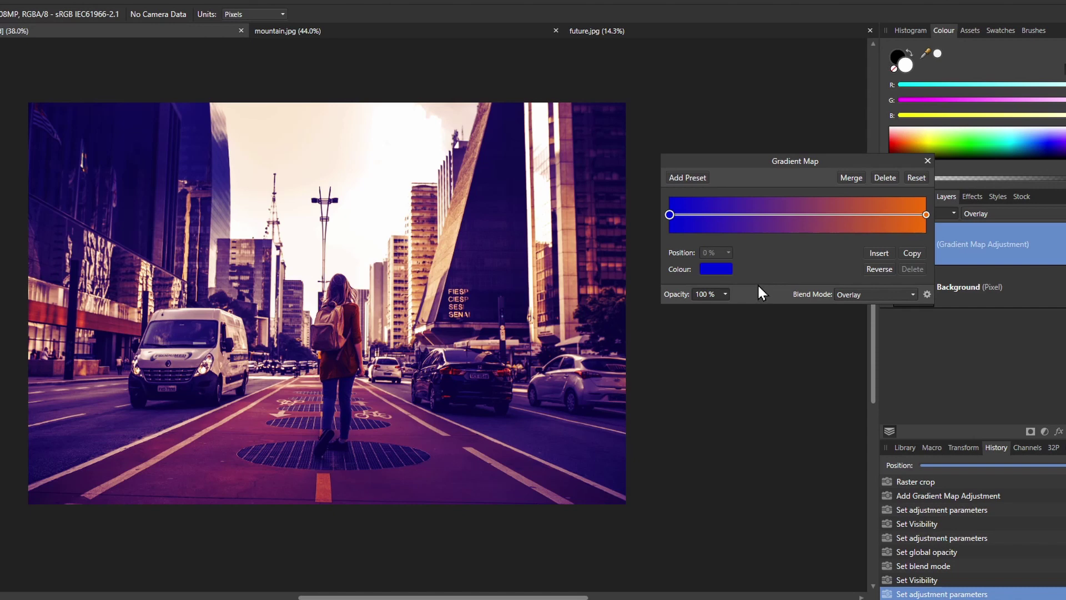
pyautogui.click(692, 178)
# Step: Cancel saving the preset and close the Gradient Map settings
pyautogui.moveTo(457, 198); pyautogui.dragTo(782, 362)
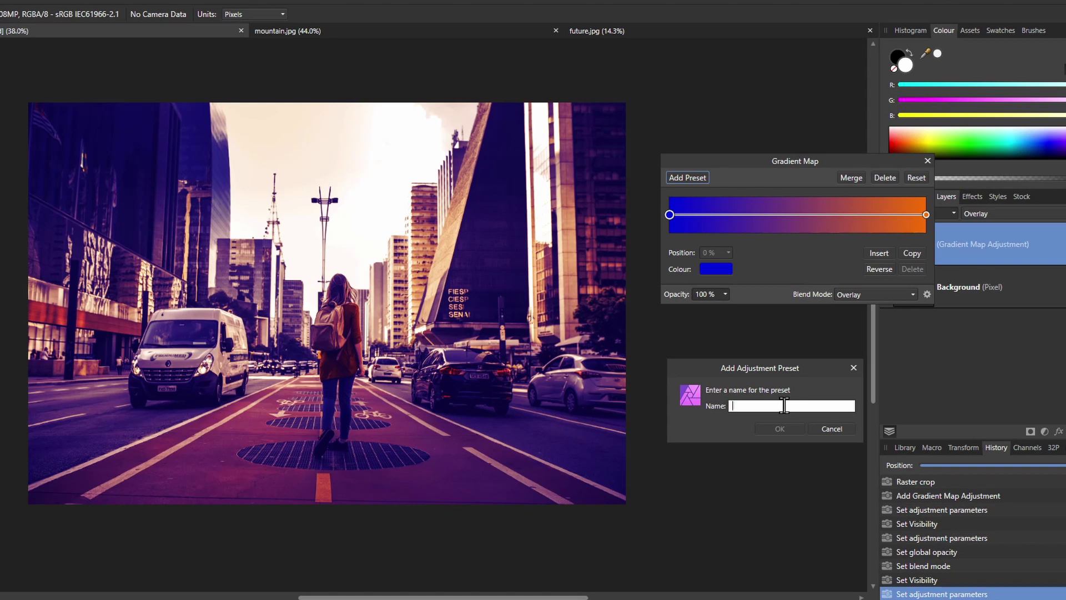
pyautogui.click(822, 430)
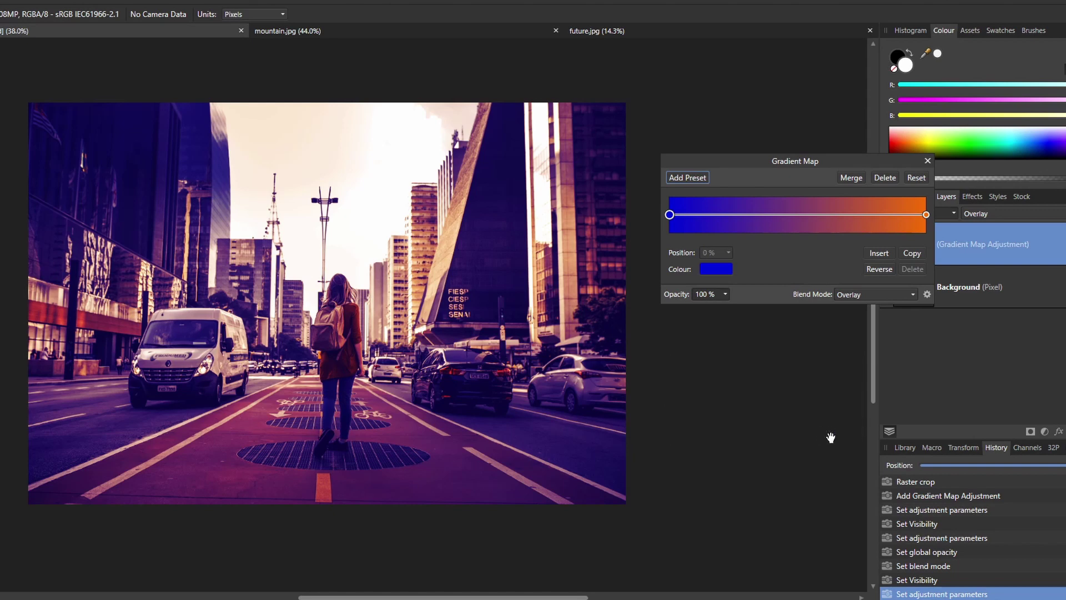
pyautogui.click(927, 161)
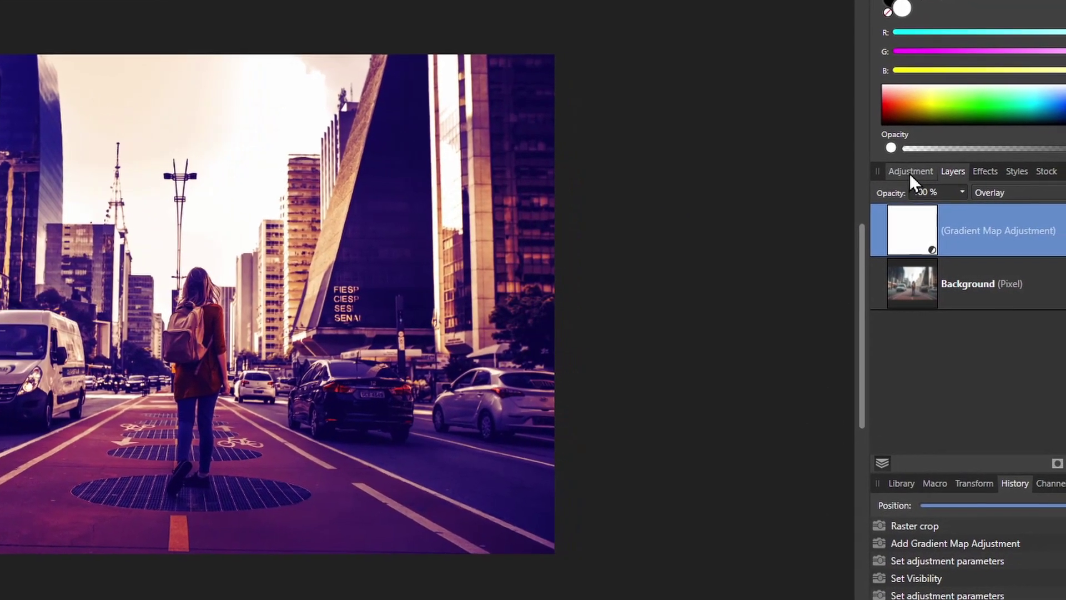
# Step: Add a second Gradient Map from the Default preset in the Adjustment panel
pyautogui.click(935, 183)
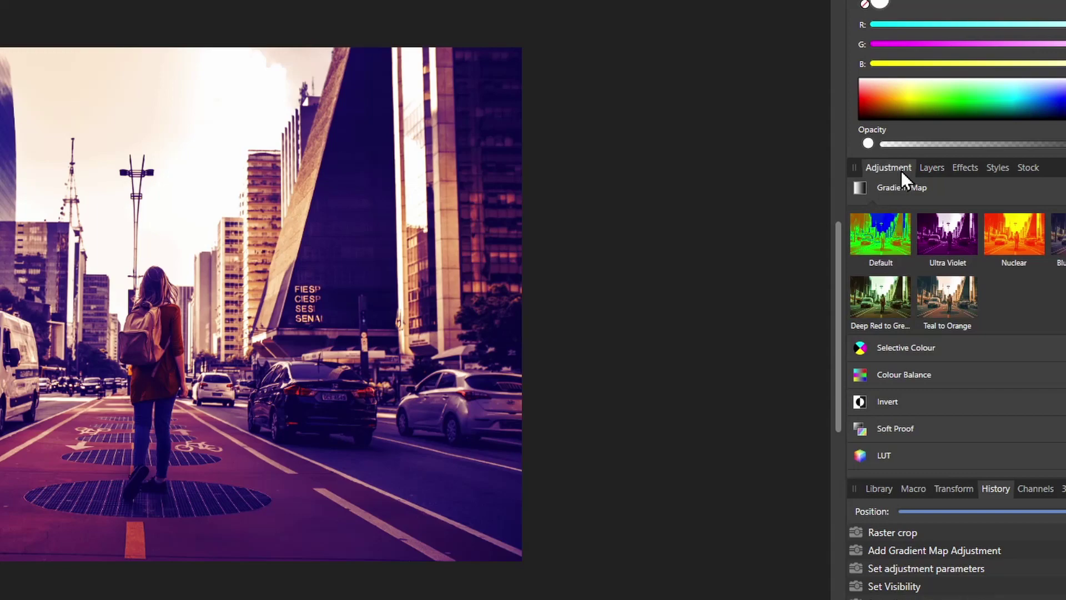
pyautogui.scroll(1, 916, 278)
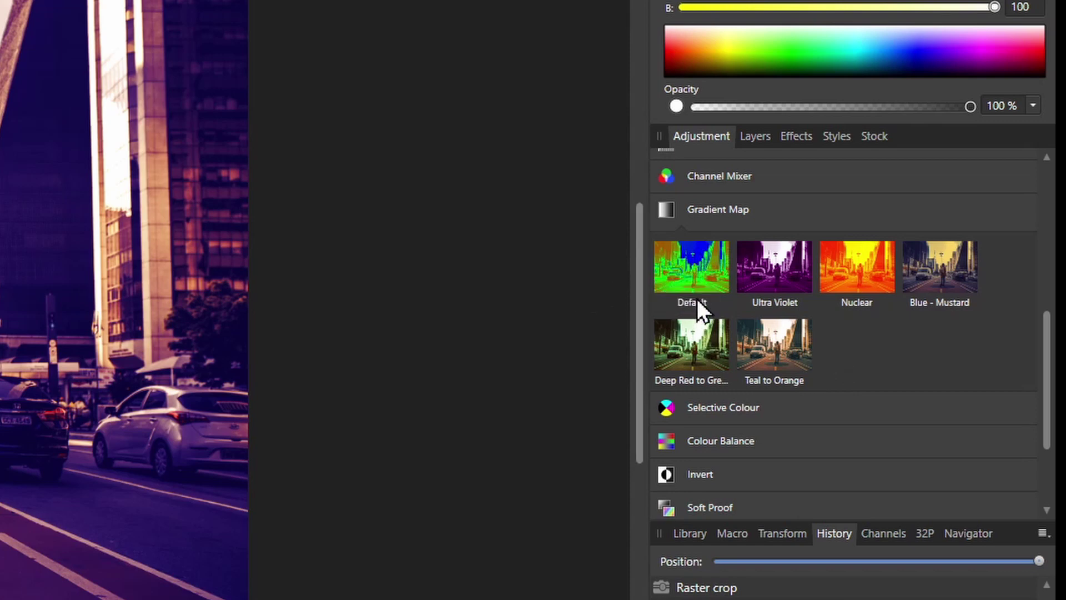
pyautogui.click(693, 269)
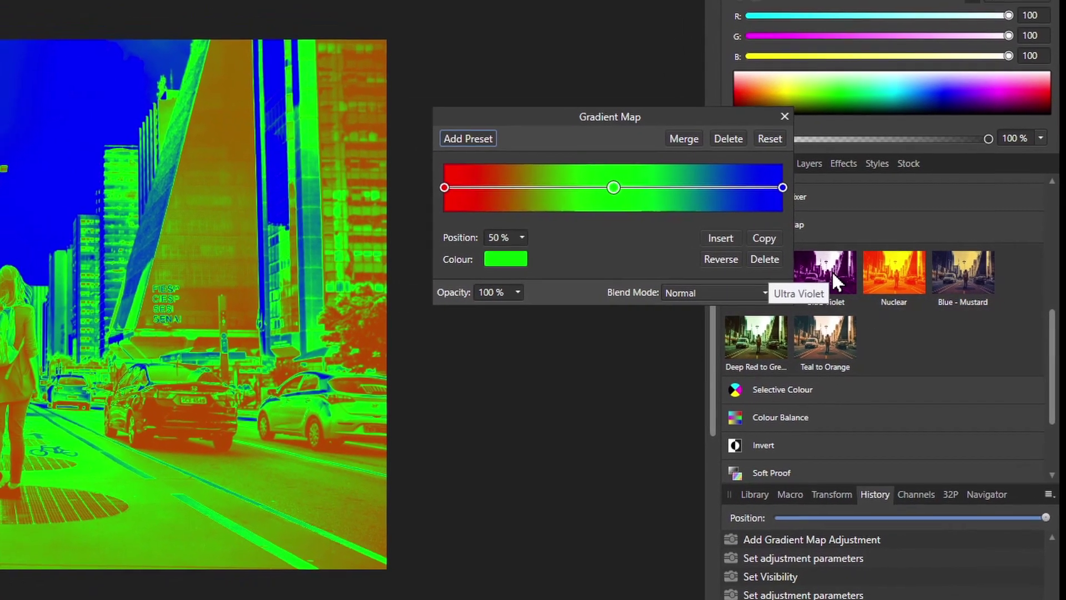
# Step: Try the Ultra Violet preset, then apply Nuclear, keeping the Normal blend mode
pyautogui.click(803, 271)
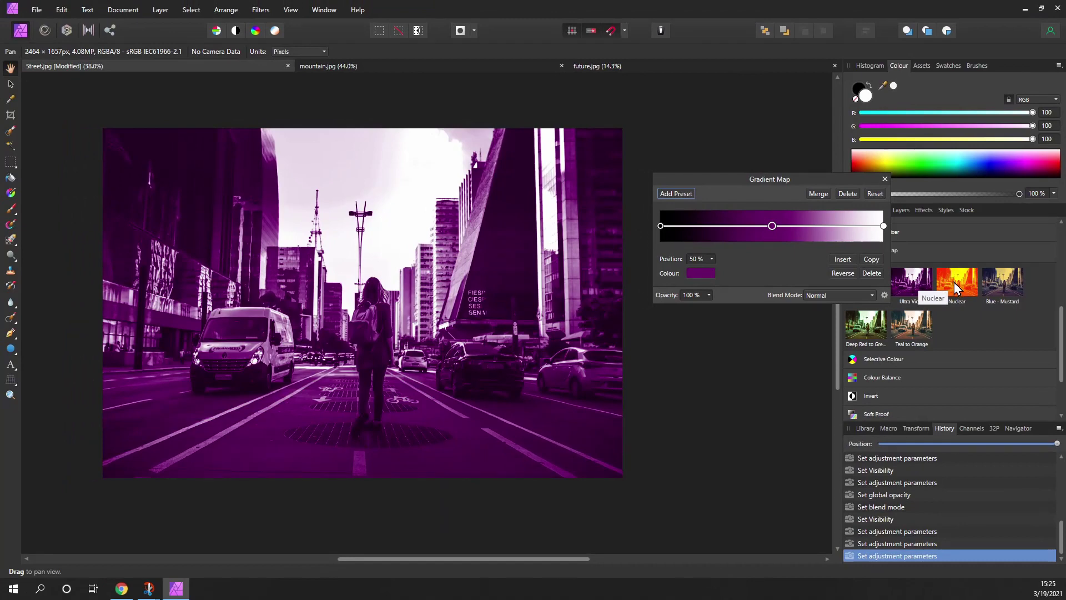
pyautogui.click(949, 283)
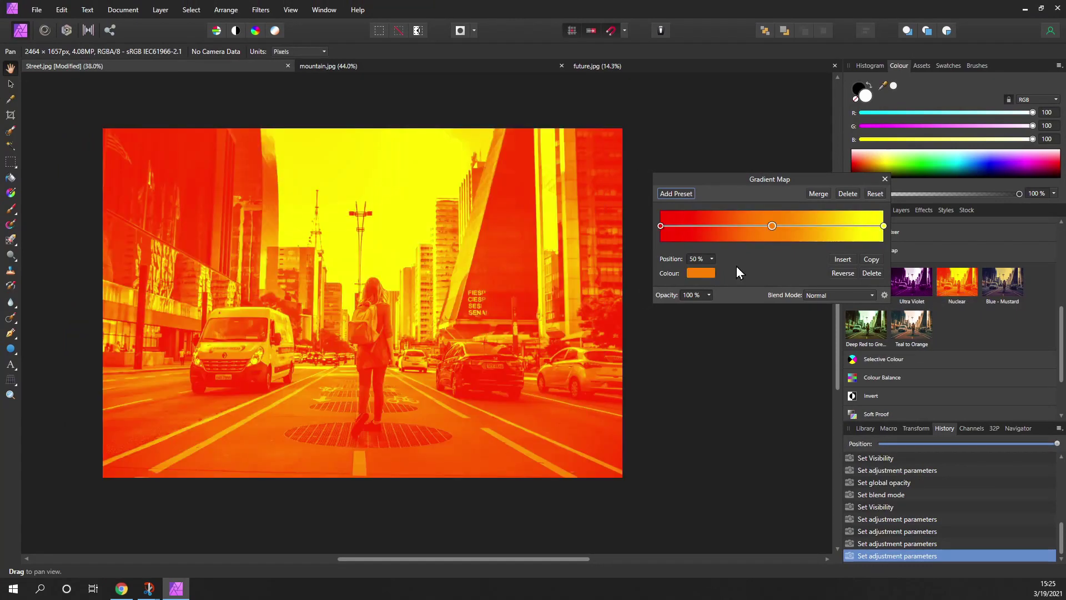
pyautogui.click(824, 298)
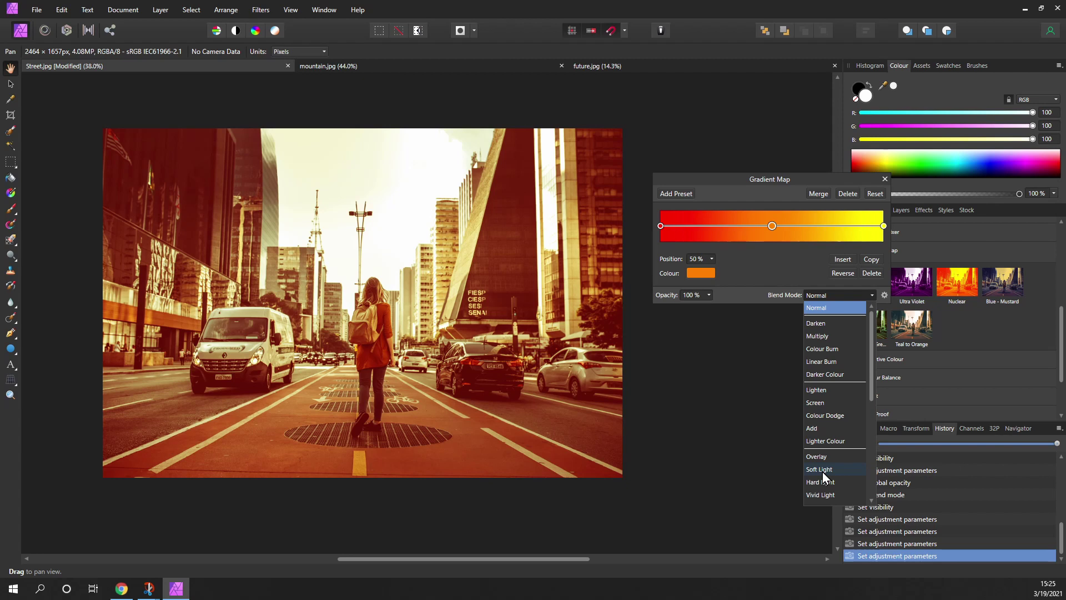
pyautogui.click(801, 445)
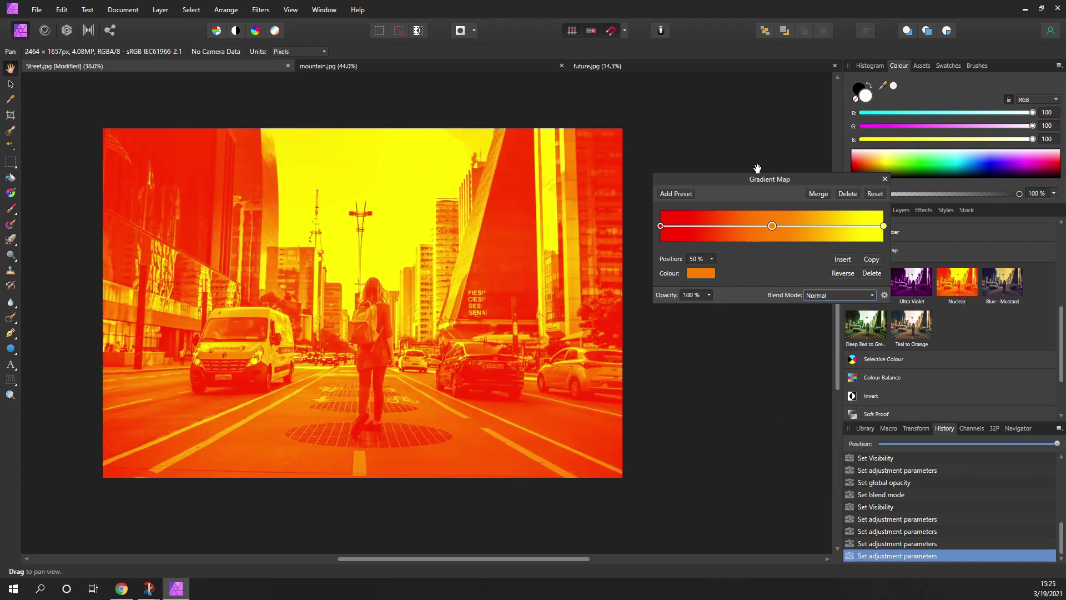
pyautogui.moveTo(752, 180); pyautogui.dragTo(717, 141)
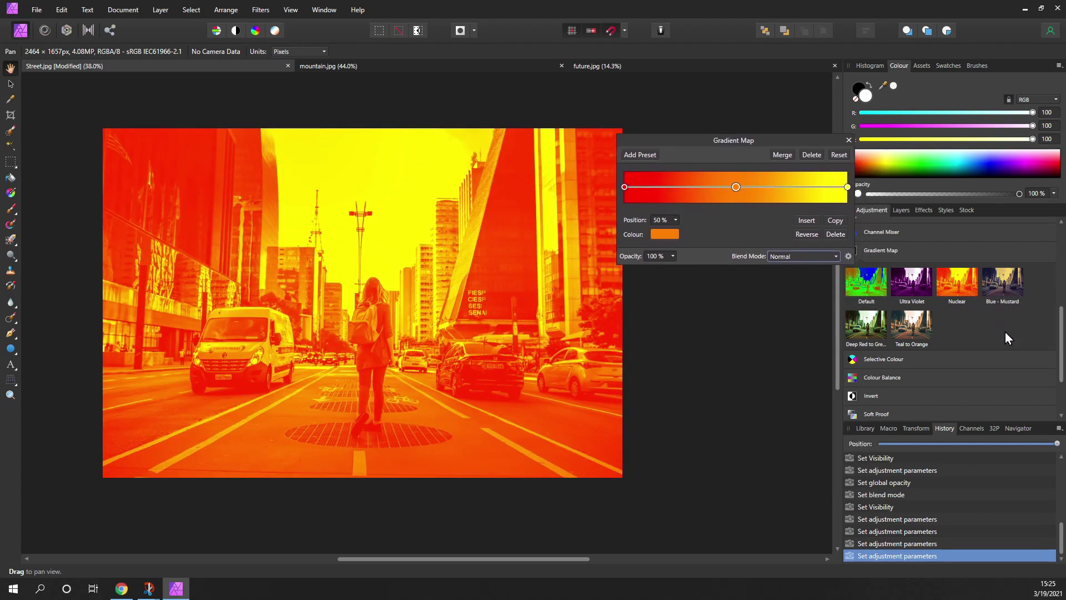
# Step: Try Blue - Mustard and Deep Red to Green, then apply Teal to Orange and close settings
pyautogui.click(1005, 286)
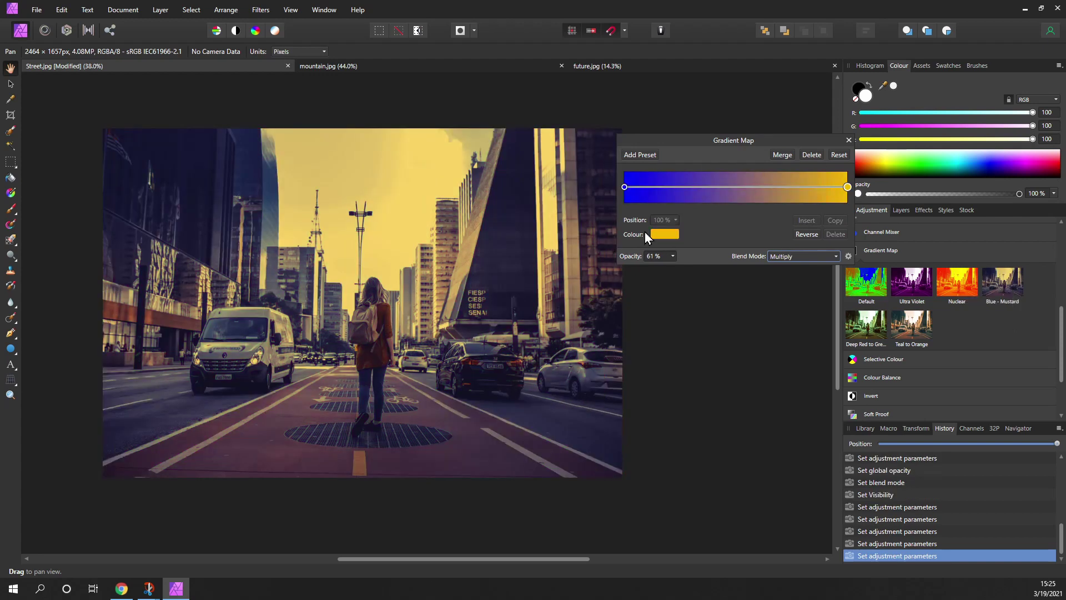
pyautogui.click(862, 325)
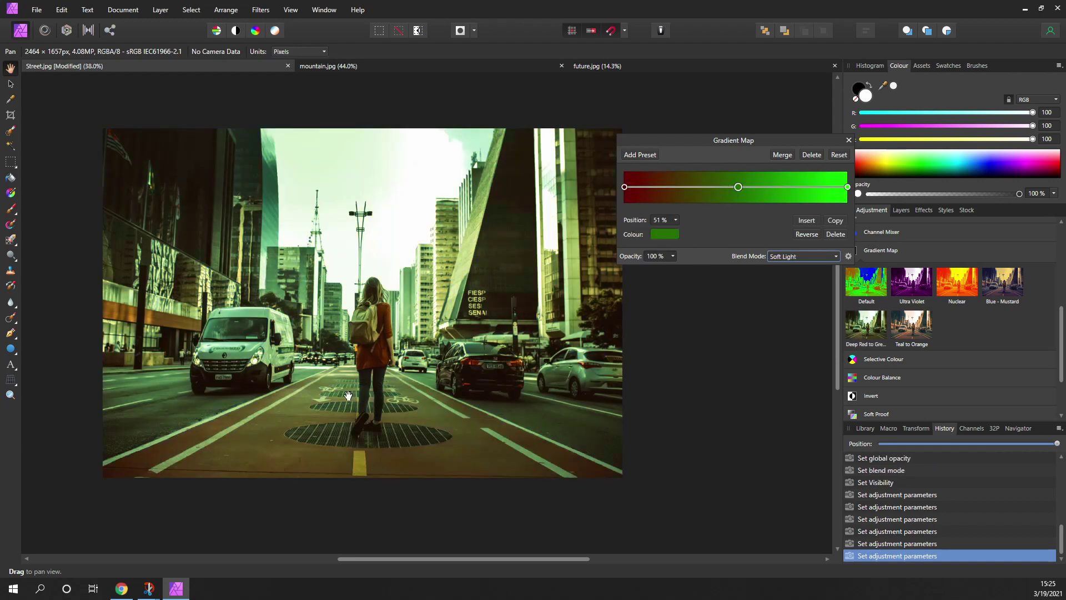
pyautogui.moveTo(406, 347); pyautogui.dragTo(408, 354)
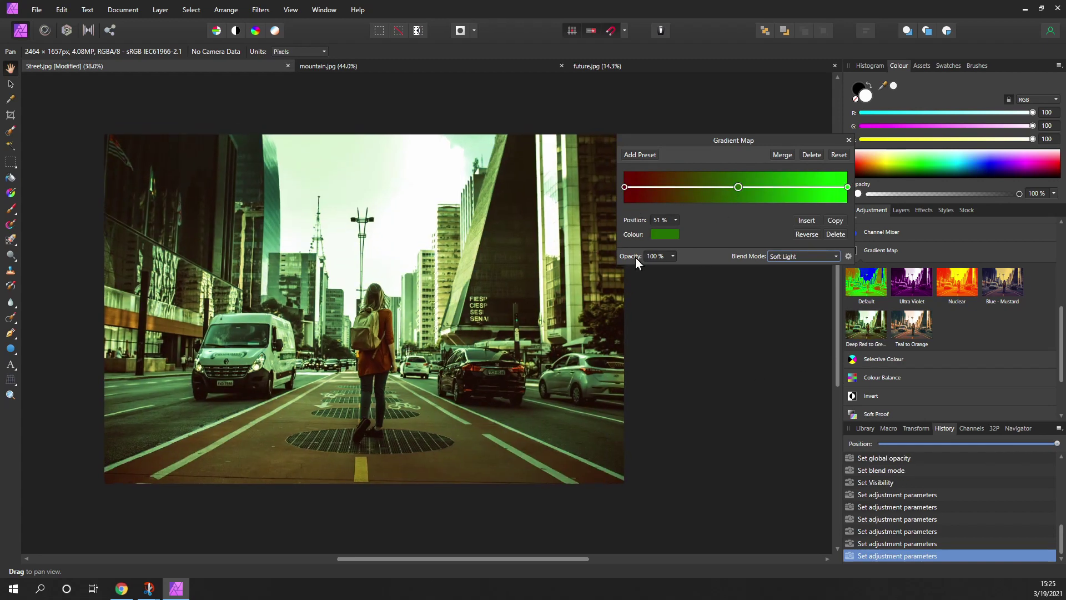
pyautogui.click(915, 320)
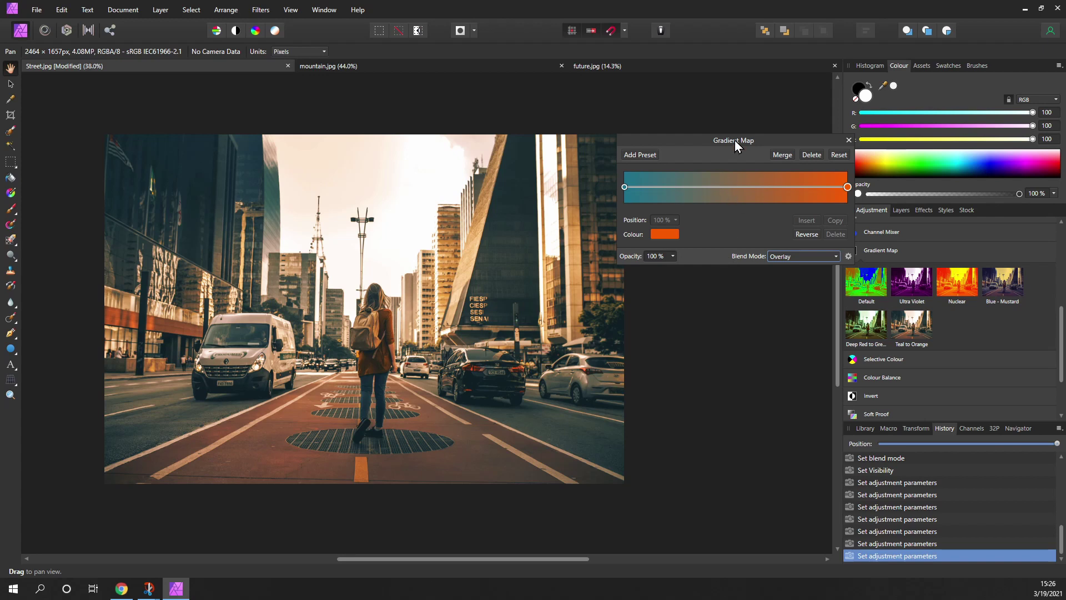
pyautogui.moveTo(735, 140); pyautogui.dragTo(739, 185)
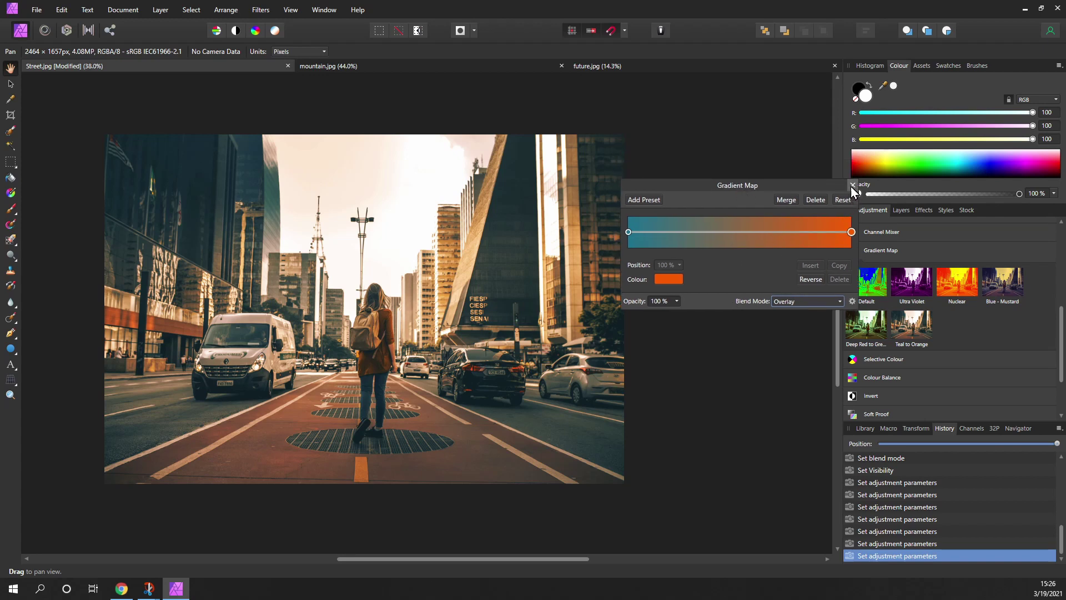
pyautogui.click(852, 185)
# Step: Switch to the mountain.jpg document and position the view
pyautogui.click(363, 65)
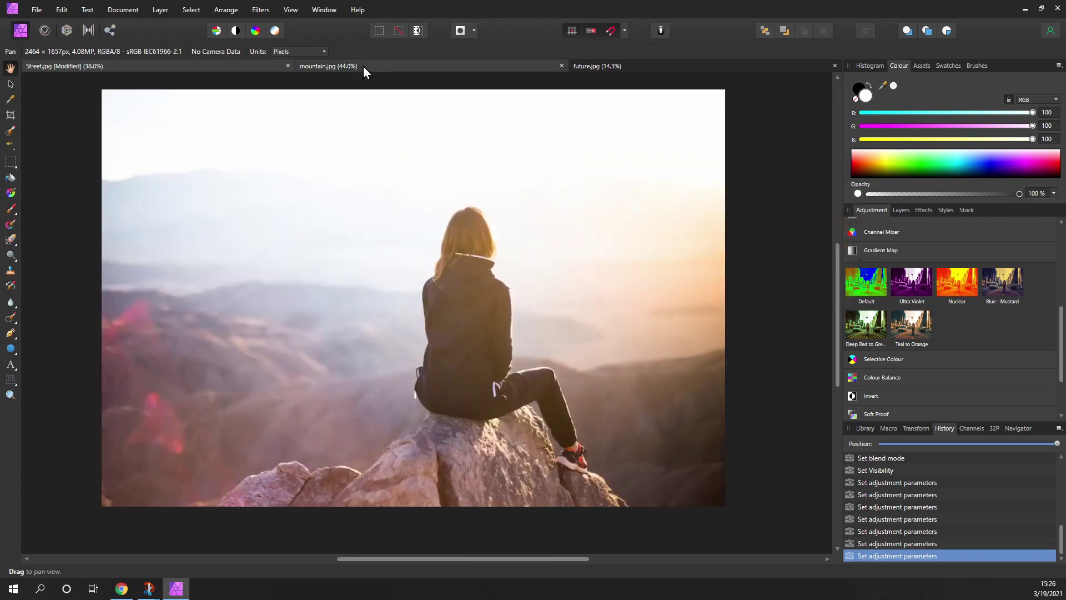
pyautogui.moveTo(436, 332)
pyautogui.mouseDown()
pyautogui.moveTo(434, 323)
pyautogui.moveTo(453, 333)
pyautogui.mouseUp()
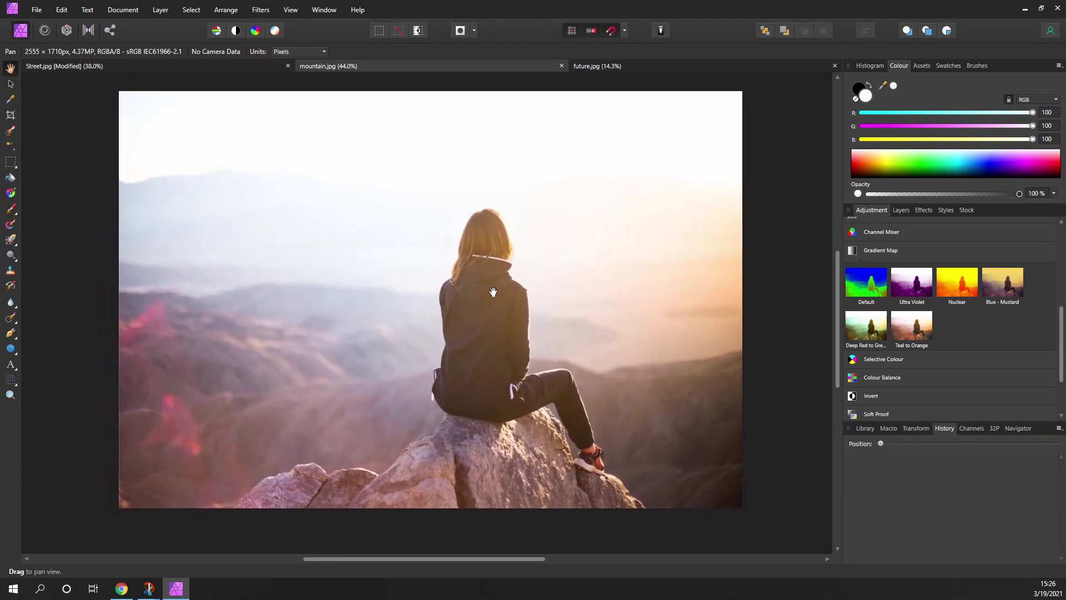
pyautogui.moveTo(505, 285); pyautogui.dragTo(472, 281)
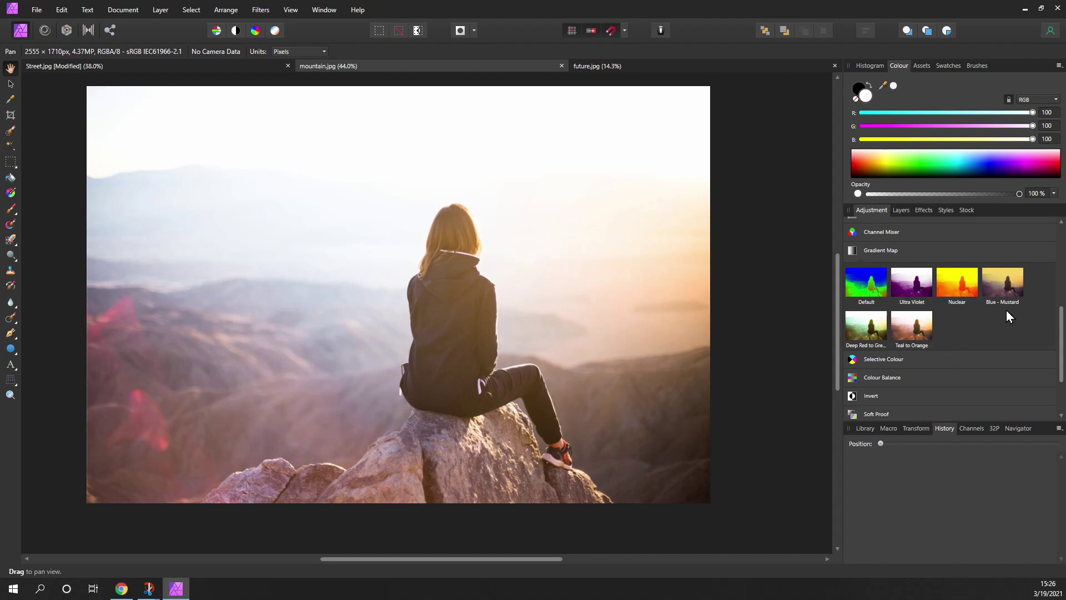
# Step: Add a Blue - Mustard gradient map, then change it to Deep Red to Green in Soft Light
pyautogui.click(1010, 282)
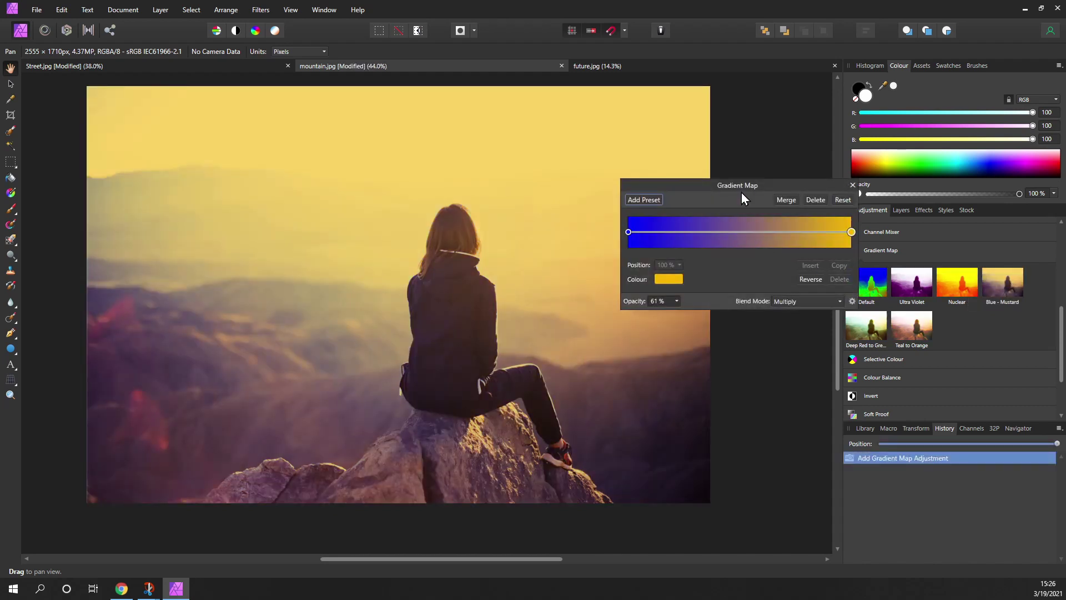
pyautogui.moveTo(739, 188); pyautogui.dragTo(712, 97)
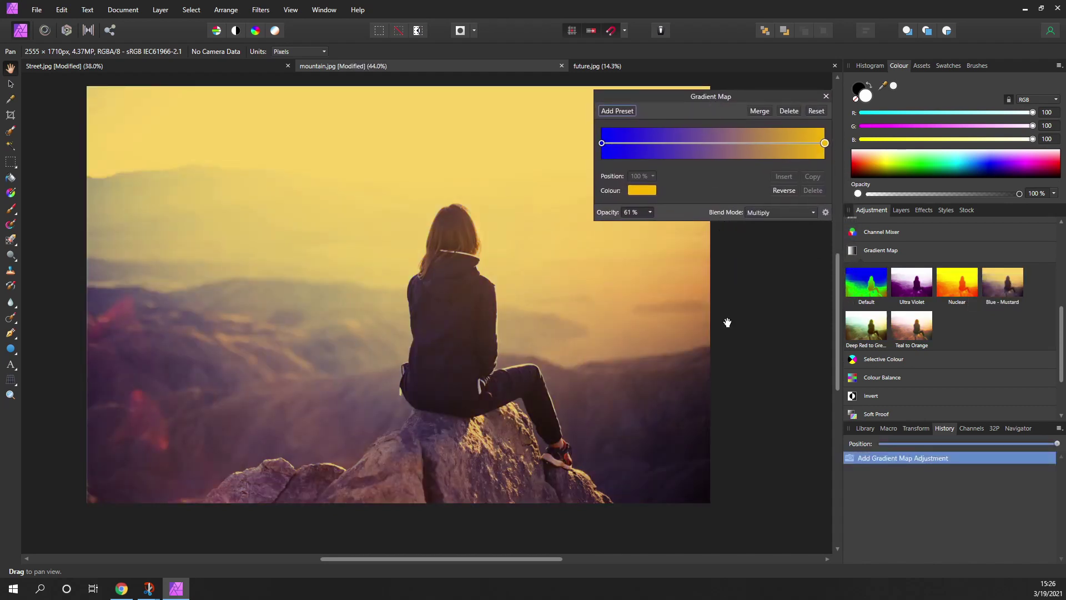
pyautogui.moveTo(526, 331)
pyautogui.mouseDown()
pyautogui.moveTo(494, 327)
pyautogui.moveTo(511, 330)
pyautogui.mouseUp()
pyautogui.click(870, 332)
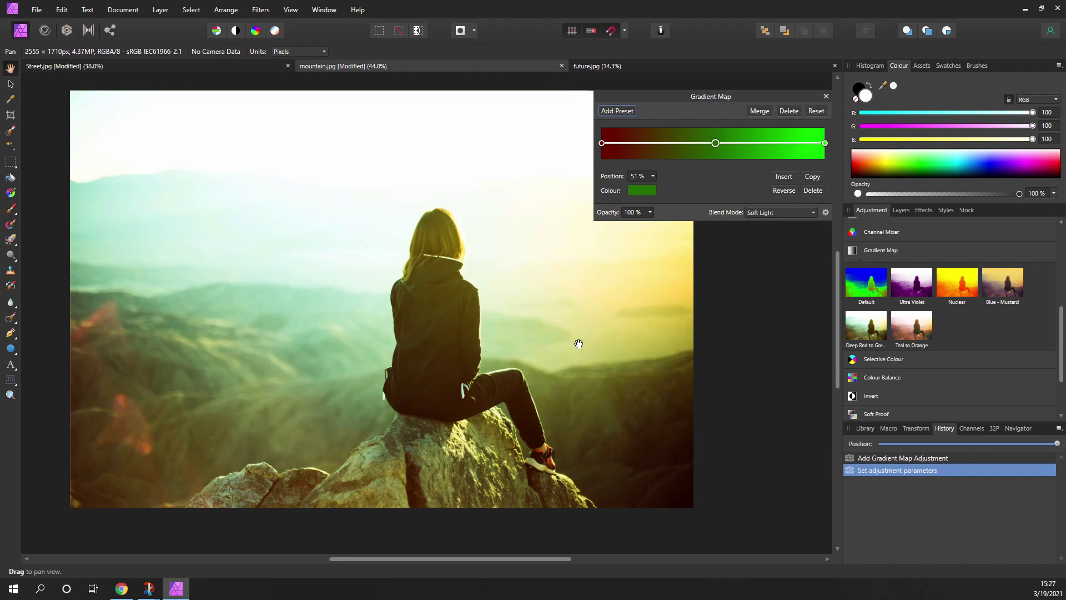
# Step: Apply the Teal to Orange preset in Overlay at 100% to the mountain photo and close its settings
pyautogui.click(916, 329)
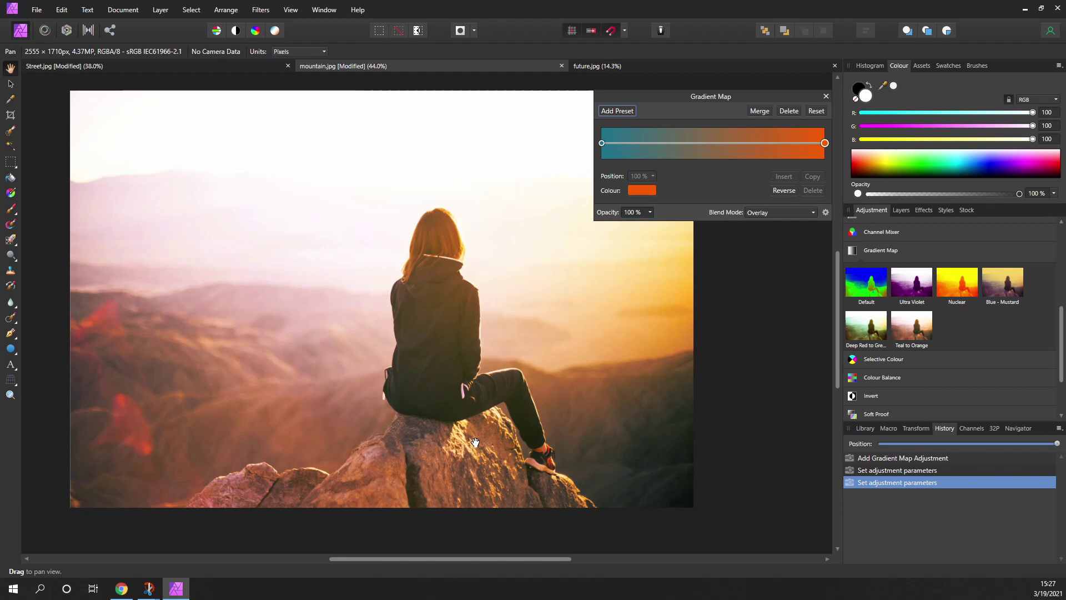
pyautogui.moveTo(738, 96); pyautogui.dragTo(843, 105)
pyautogui.moveTo(479, 486); pyautogui.dragTo(459, 442)
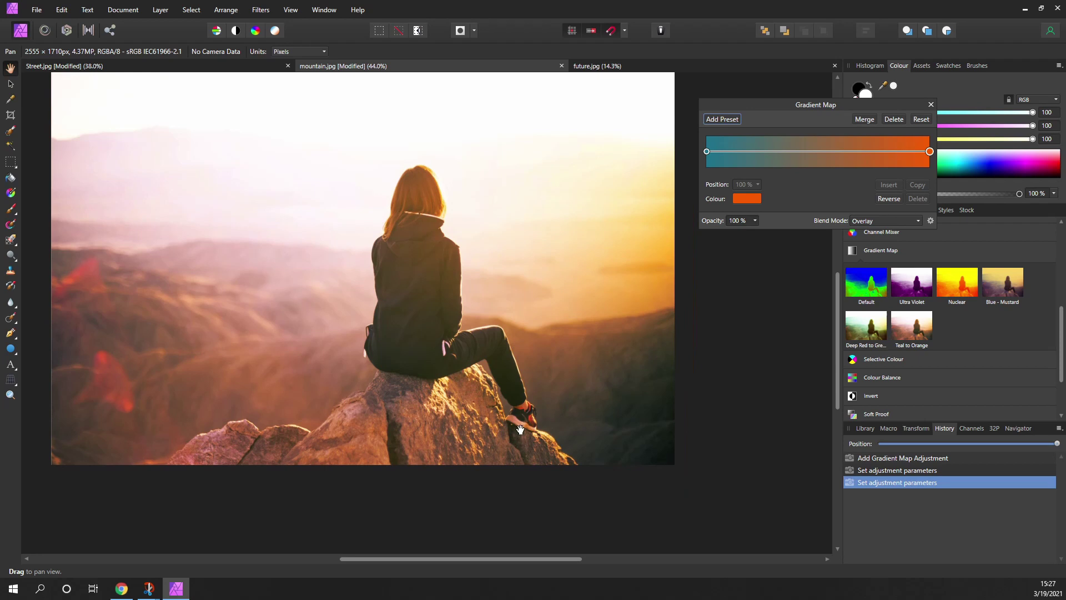
pyautogui.moveTo(520, 429); pyautogui.dragTo(543, 463)
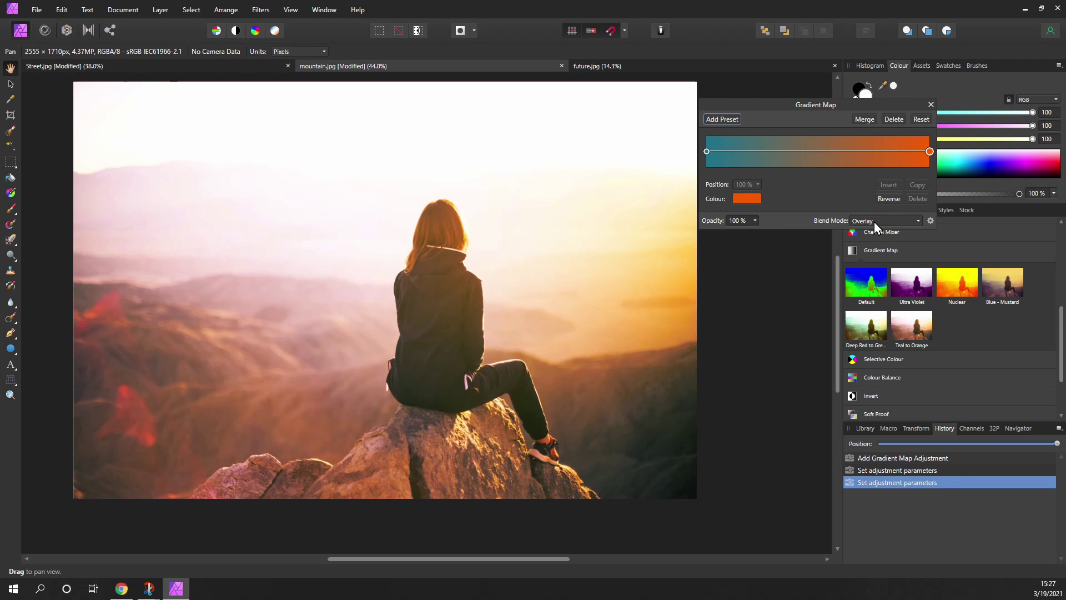
pyautogui.moveTo(812, 106); pyautogui.dragTo(700, 124)
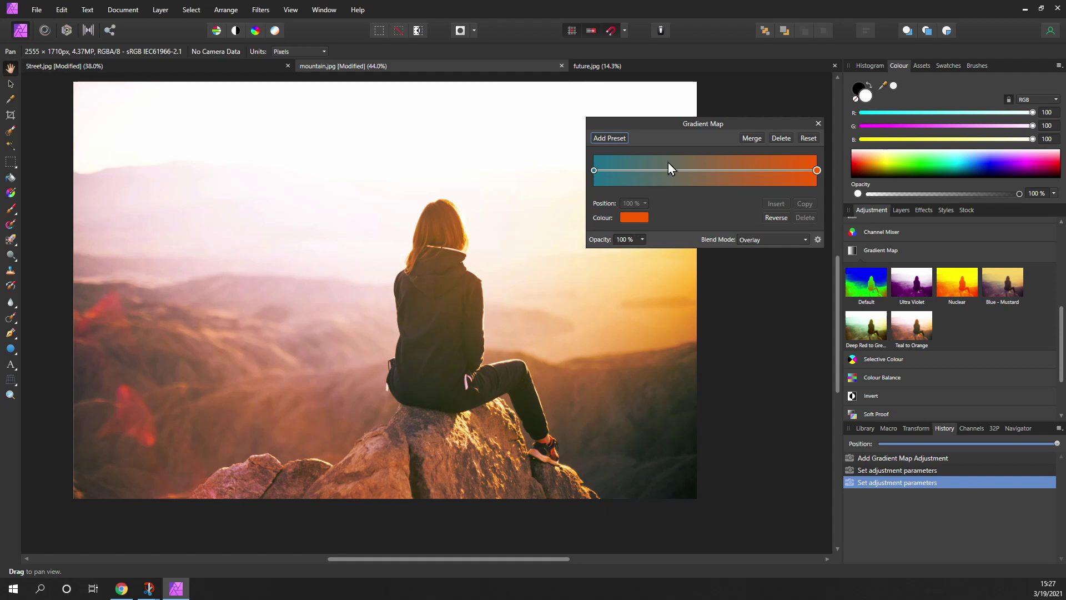
pyautogui.moveTo(665, 127); pyautogui.dragTo(670, 148)
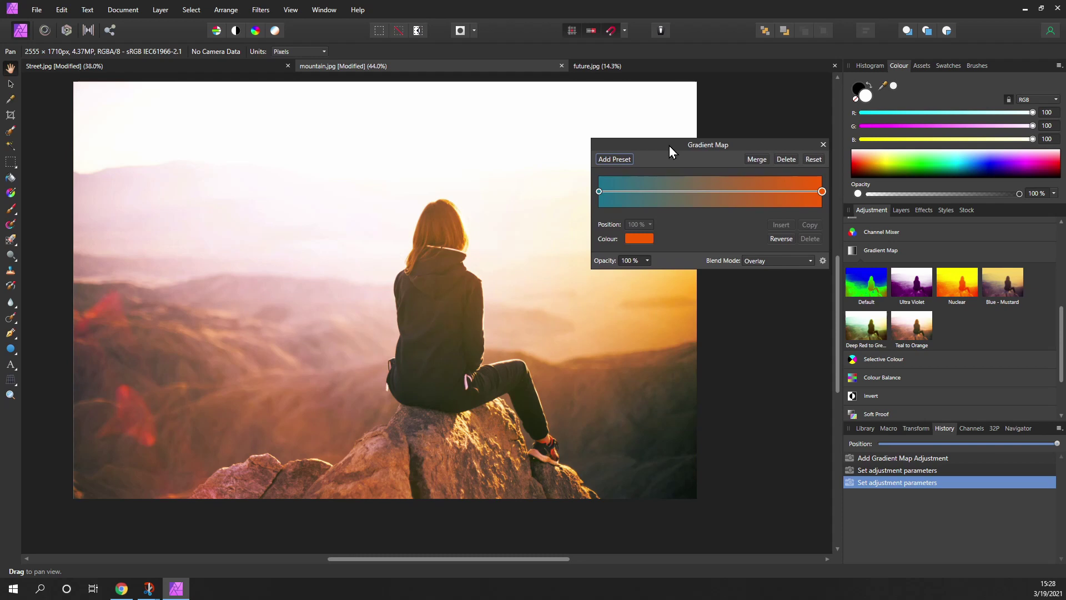
pyautogui.click(824, 146)
pyautogui.moveTo(429, 290); pyautogui.dragTo(450, 273)
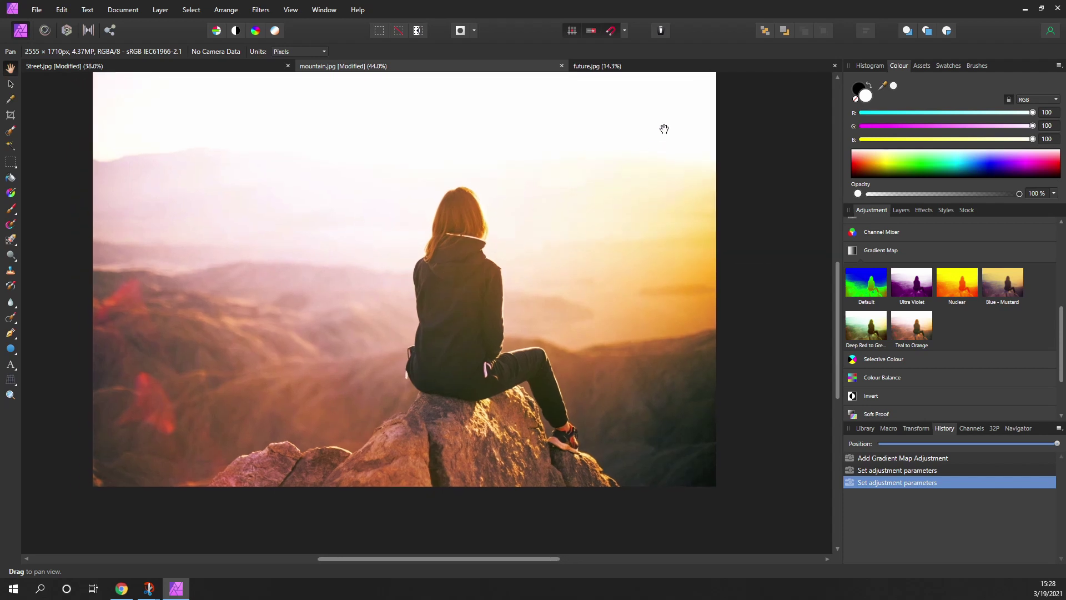
# Step: Switch to the future.jpg portrait and add a Gradient Map with the Nuclear preset
pyautogui.click(609, 64)
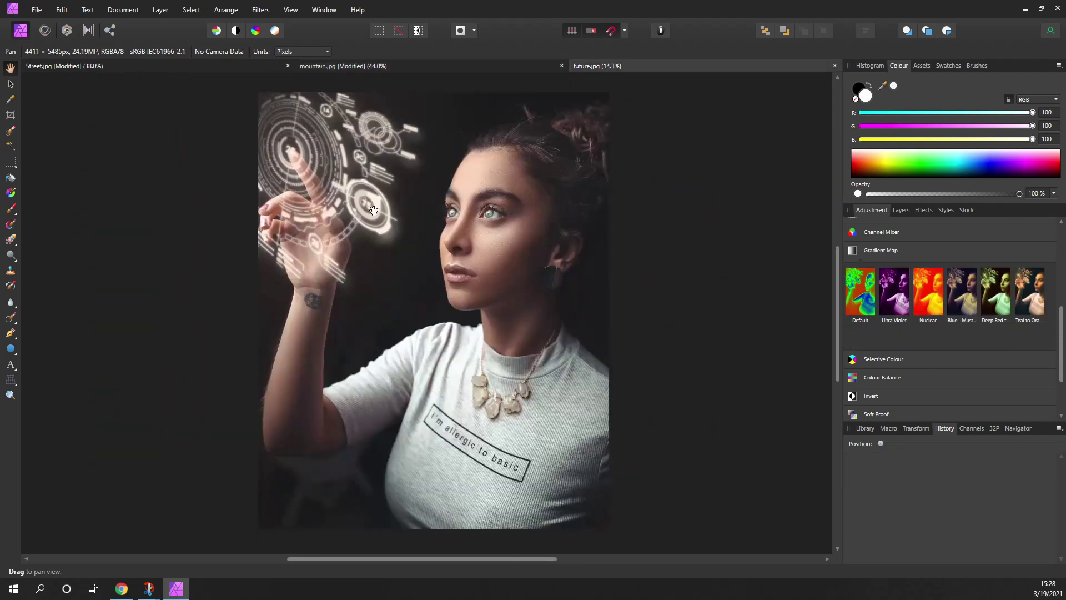
pyautogui.moveTo(374, 210); pyautogui.dragTo(402, 213)
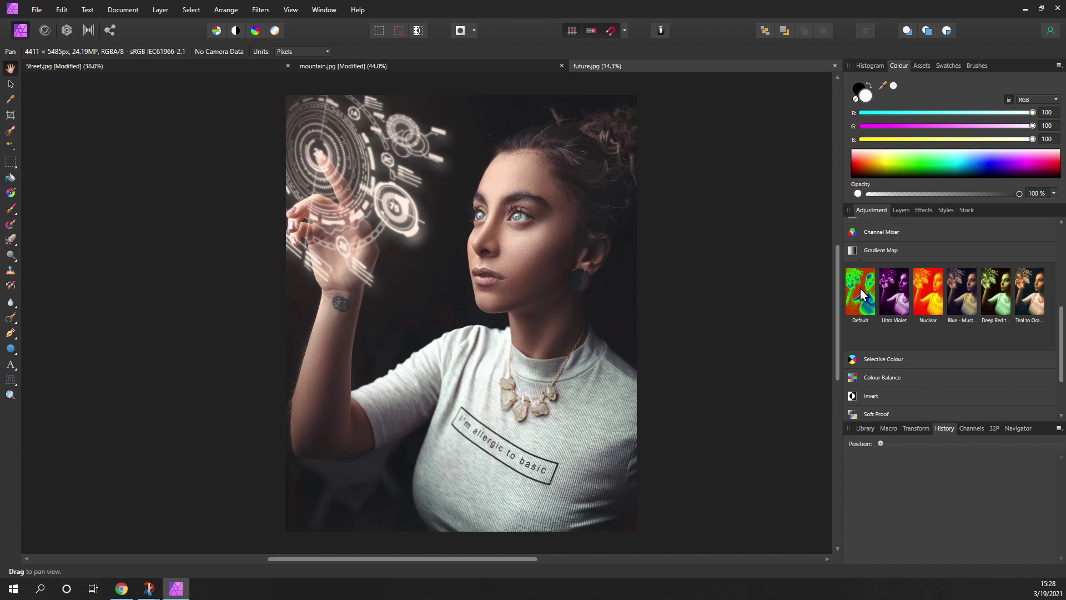
pyautogui.click(922, 293)
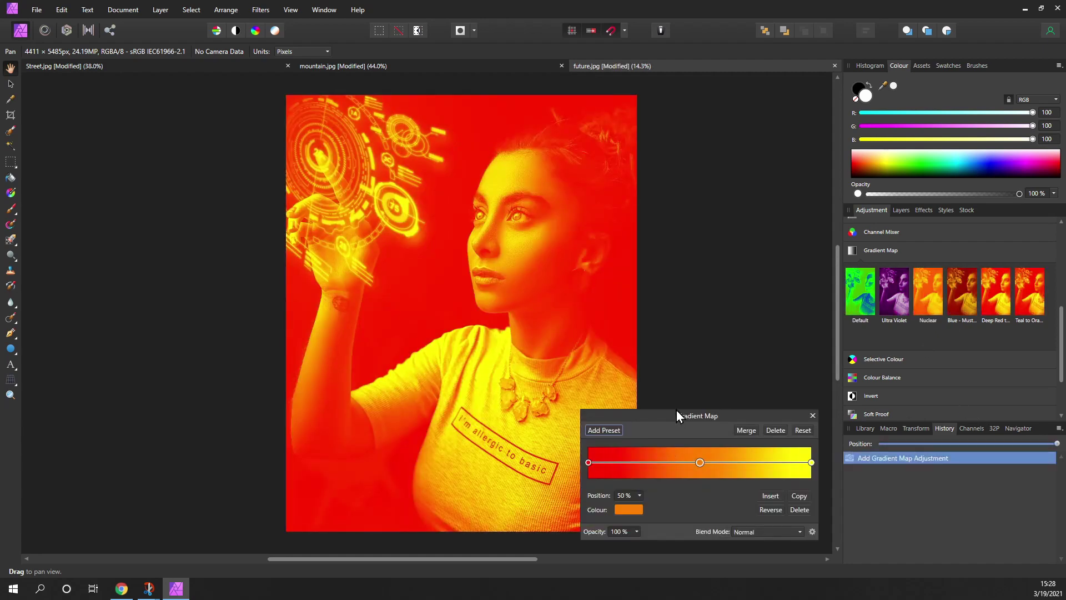
pyautogui.moveTo(677, 412); pyautogui.dragTo(678, 319)
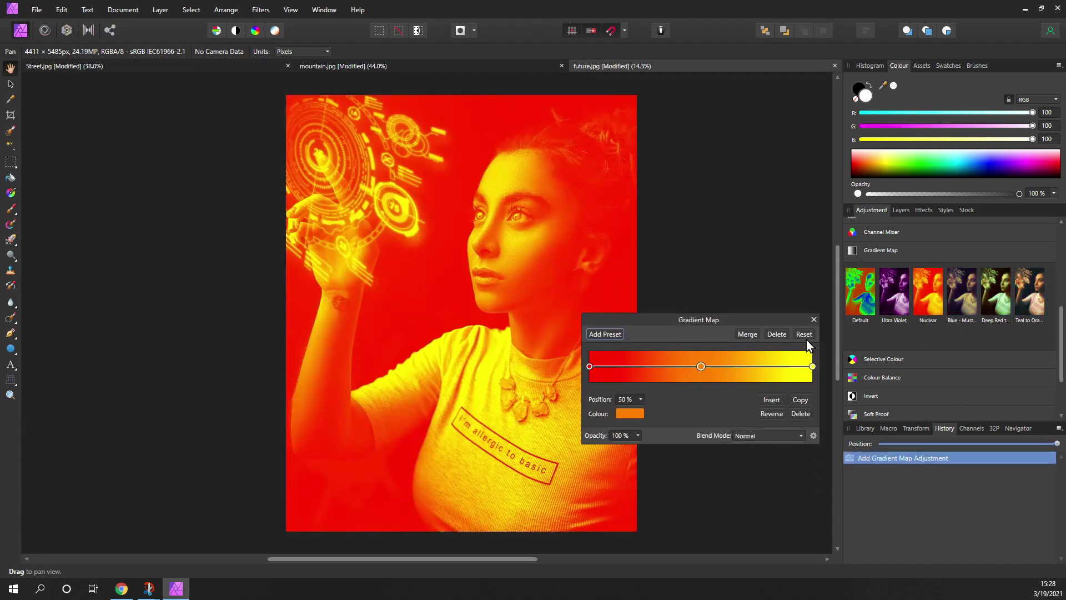
# Step: Change the portrait's gradient map to Blue–Mustard, in Multiply mode at 61% opacity
pyautogui.click(961, 293)
pyautogui.moveTo(715, 318); pyautogui.dragTo(753, 249)
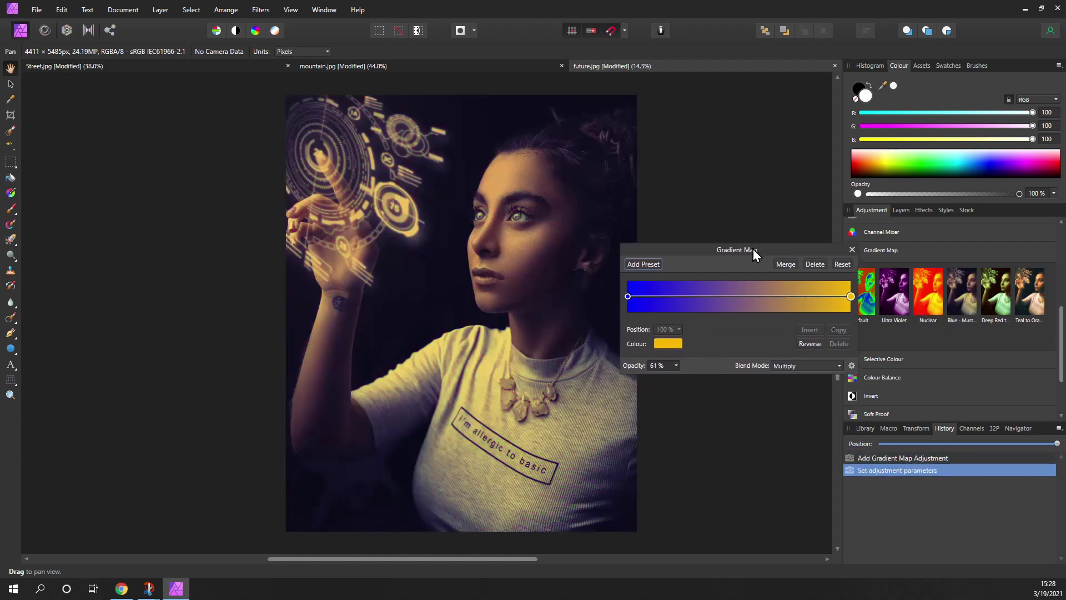
pyautogui.moveTo(405, 265); pyautogui.dragTo(333, 265)
pyautogui.scroll(2, 409, 280)
pyautogui.moveTo(408, 279); pyautogui.dragTo(379, 269)
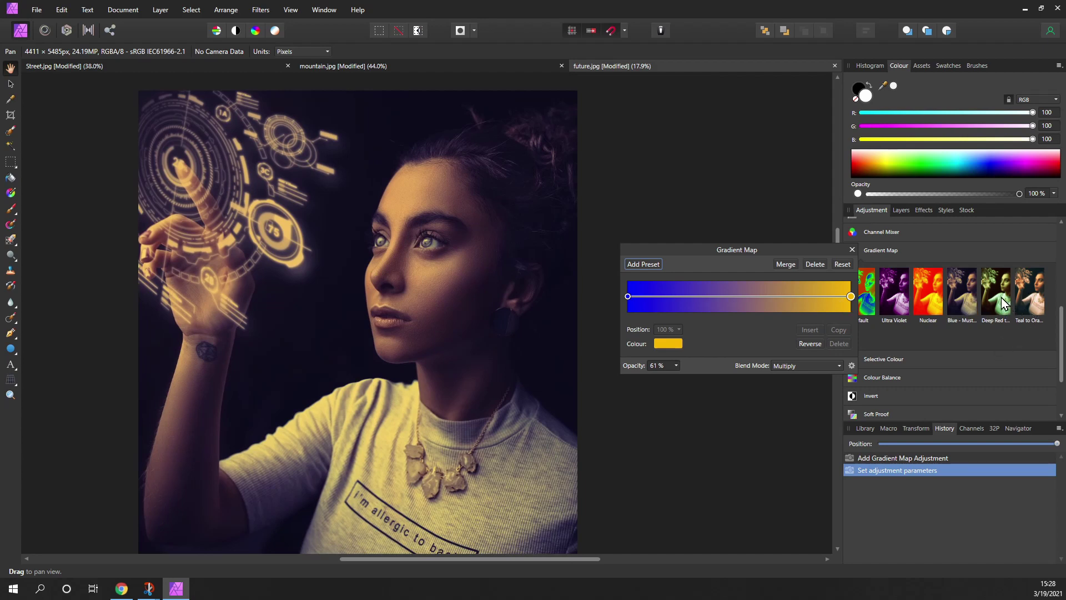
# Step: Apply the Teal to Orange preset to the portrait's gradient map and bring up the blend mode list
pyautogui.click(1033, 303)
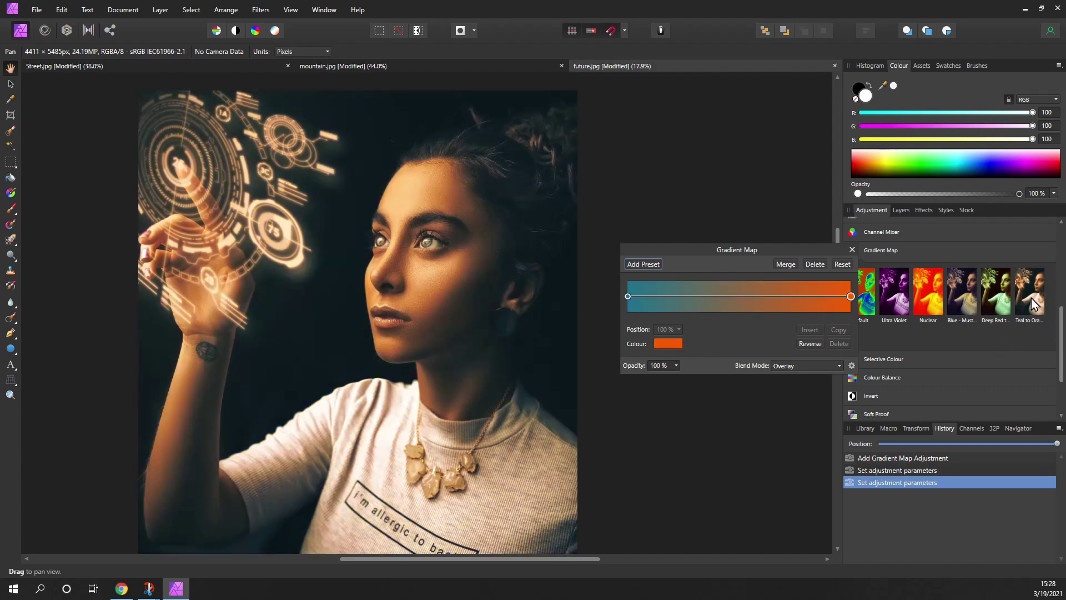
pyautogui.moveTo(506, 372); pyautogui.dragTo(516, 357)
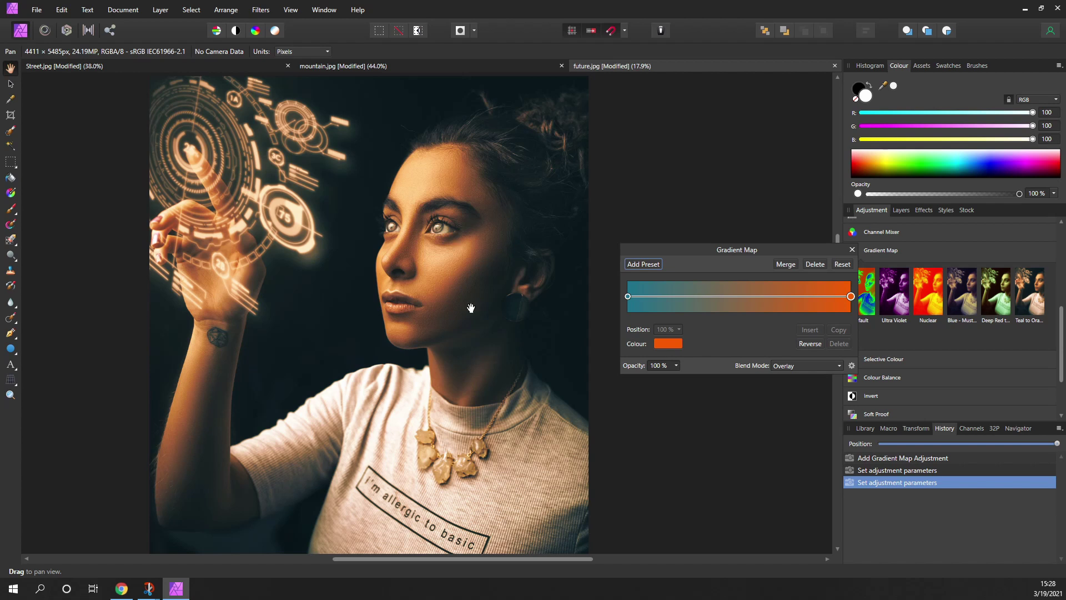
pyautogui.click(794, 367)
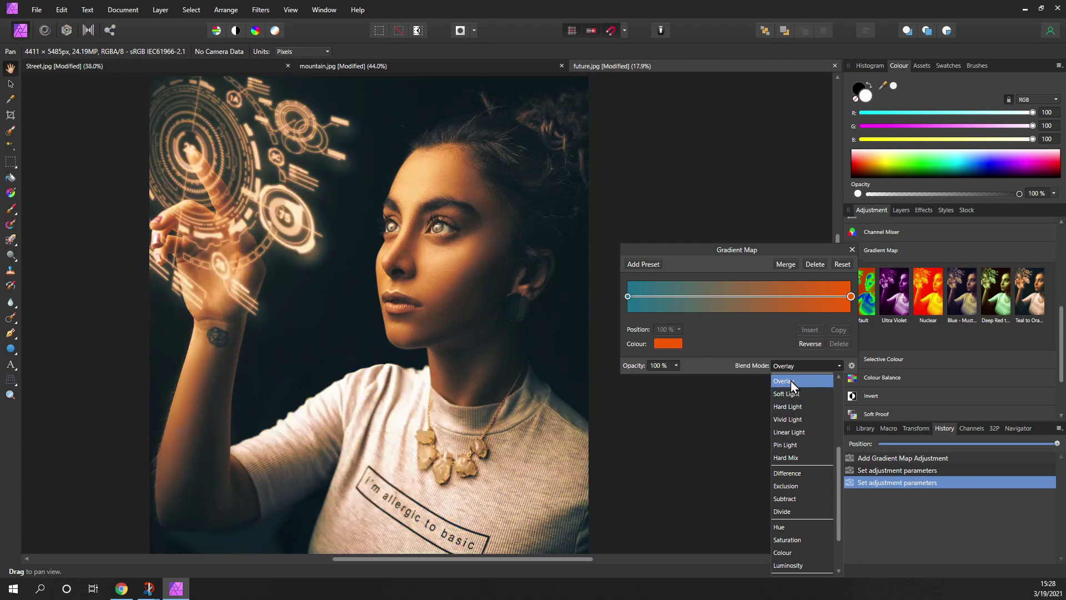
# Step: Try Colour Burn blending on the portrait's gradient map with lowered opacity
pyautogui.scroll(4, 790, 395)
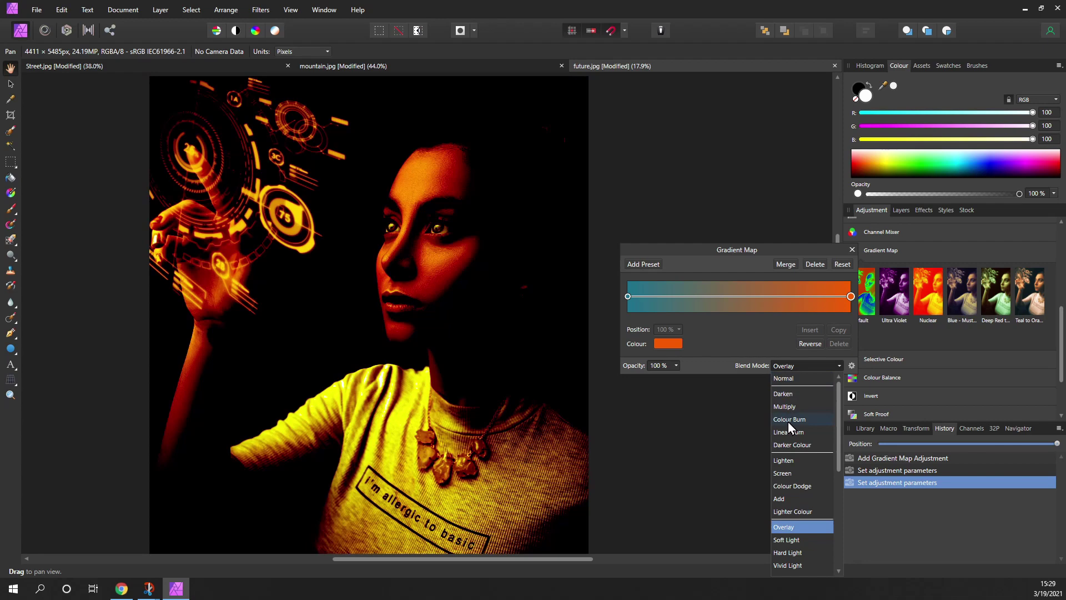
pyautogui.click(788, 421)
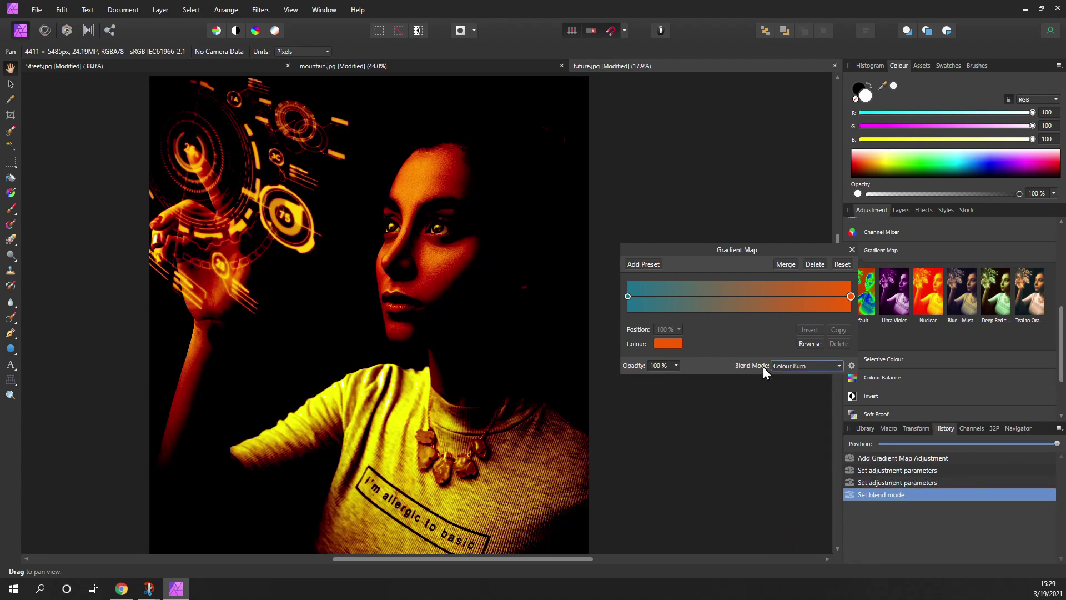
pyautogui.click(675, 365)
pyautogui.moveTo(676, 377); pyautogui.dragTo(640, 378)
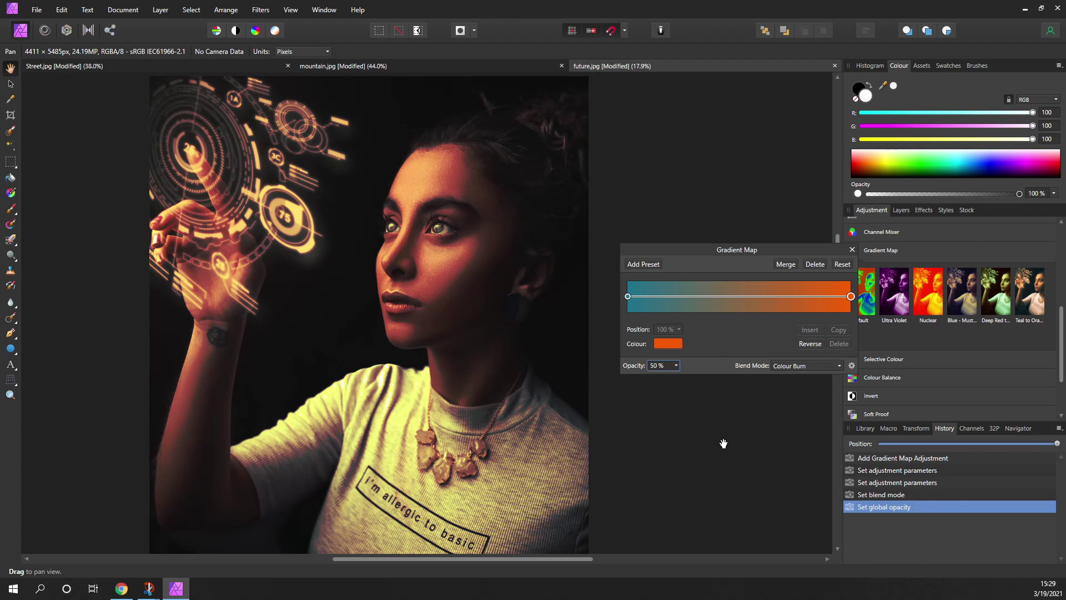
# Step: Switch the gradient map to Soft Light blending at 100% opacity
pyautogui.click(802, 366)
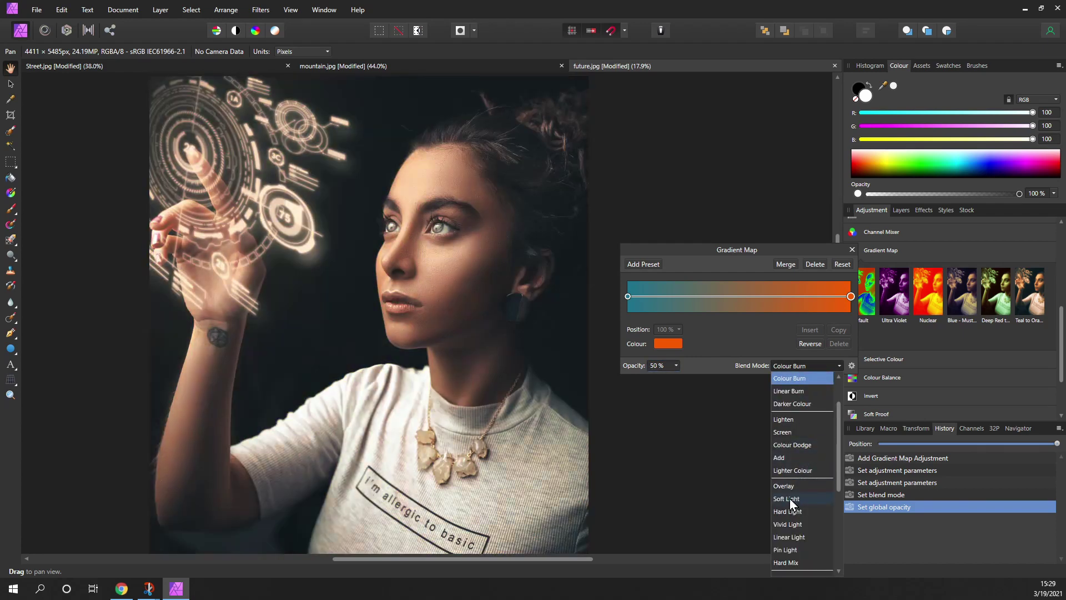
pyautogui.click(790, 498)
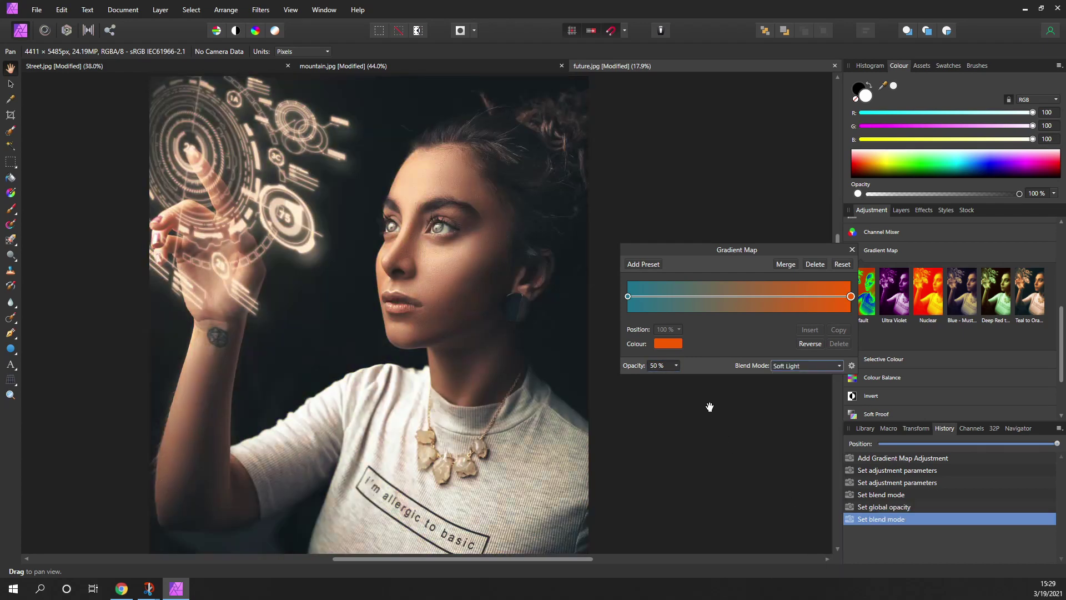
pyautogui.click(676, 366)
pyautogui.moveTo(678, 376); pyautogui.dragTo(722, 378)
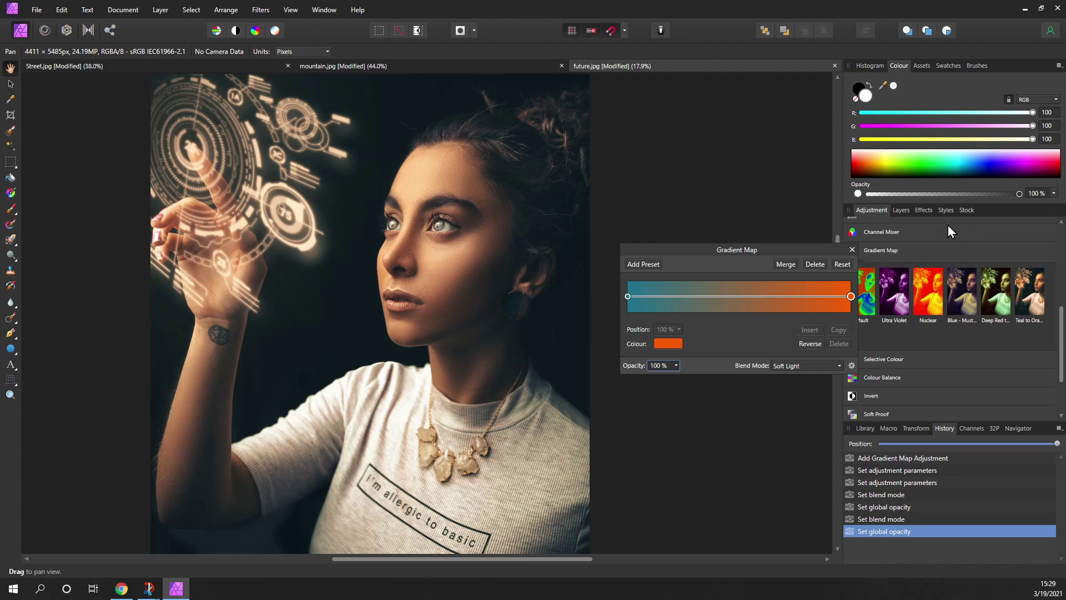
# Step: Toggle the Gradient Map layer off and on to compare, leaving it visible
pyautogui.click(899, 210)
pyautogui.click(1050, 251)
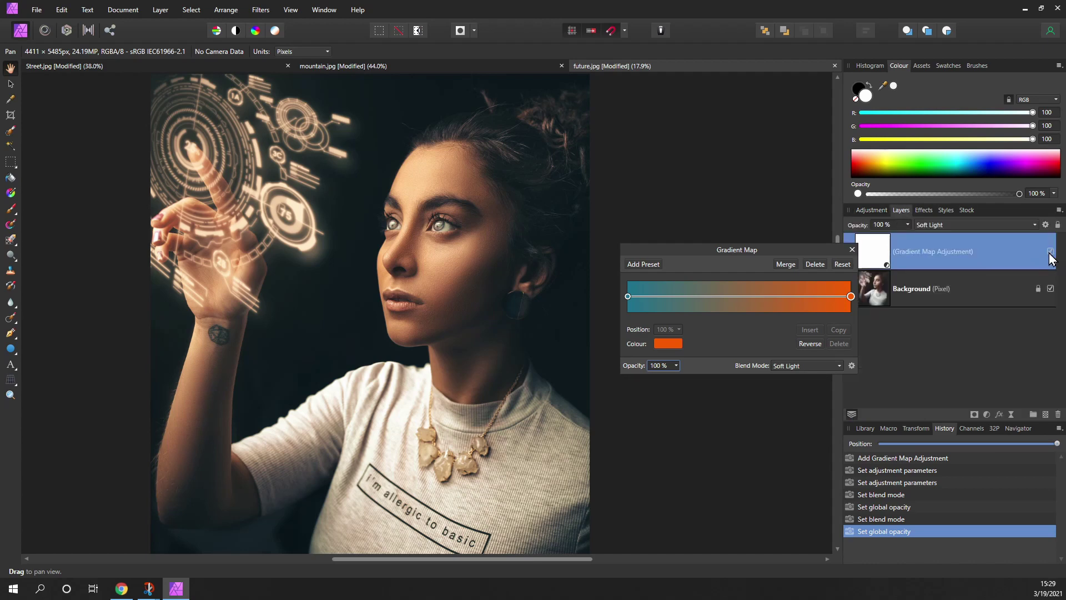
pyautogui.click(1051, 251)
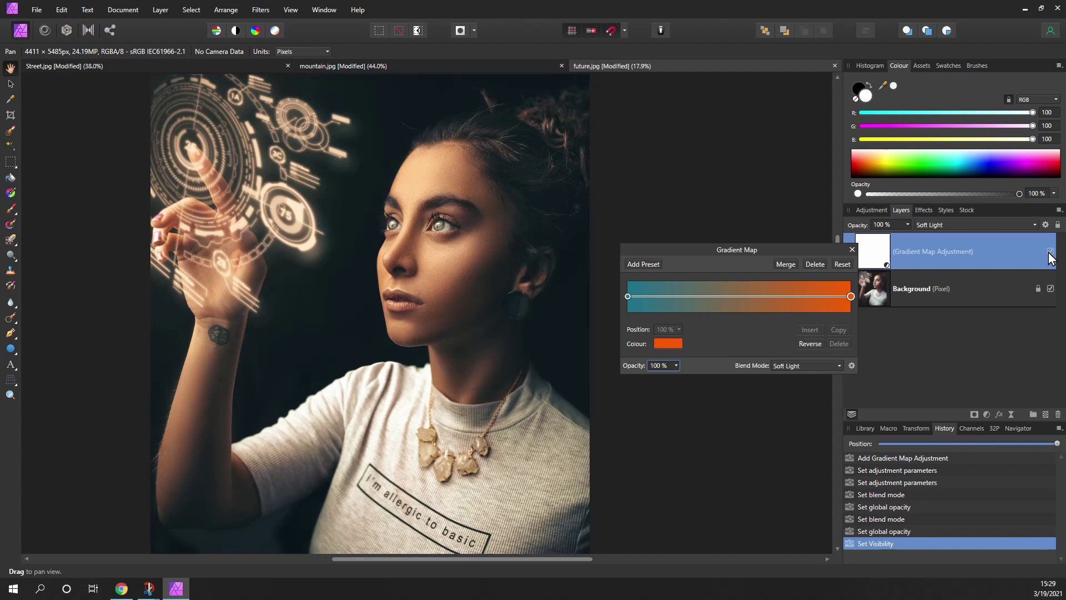
pyautogui.click(1050, 251)
pyautogui.click(1050, 253)
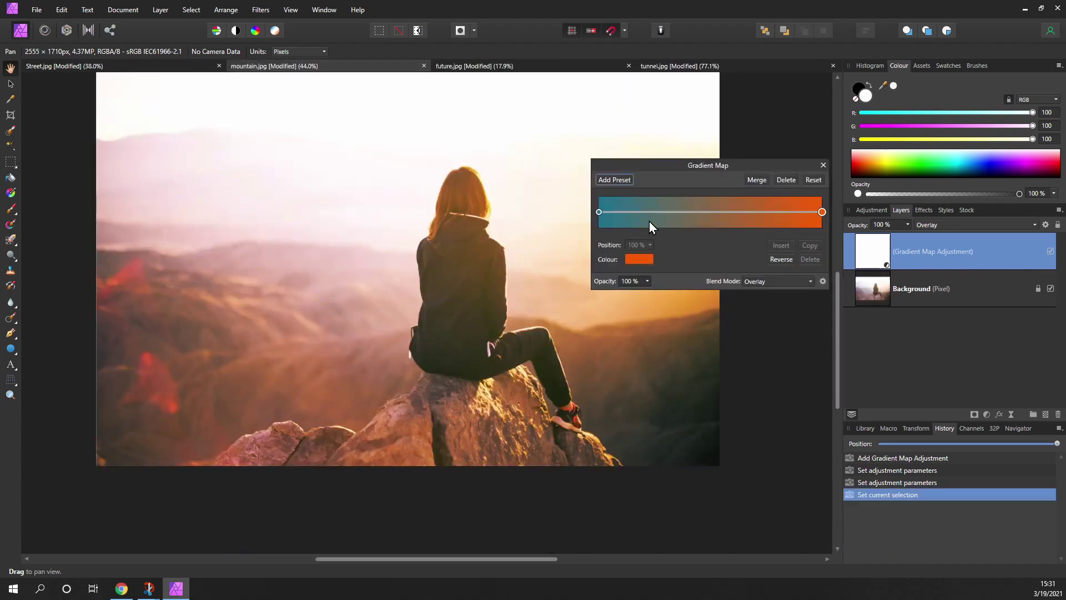
# Step: Insert a middle stop in the mountain photo's teal-to-orange gradient and slide it between 40% and 54%
pyautogui.scroll(-3, 498, 240)
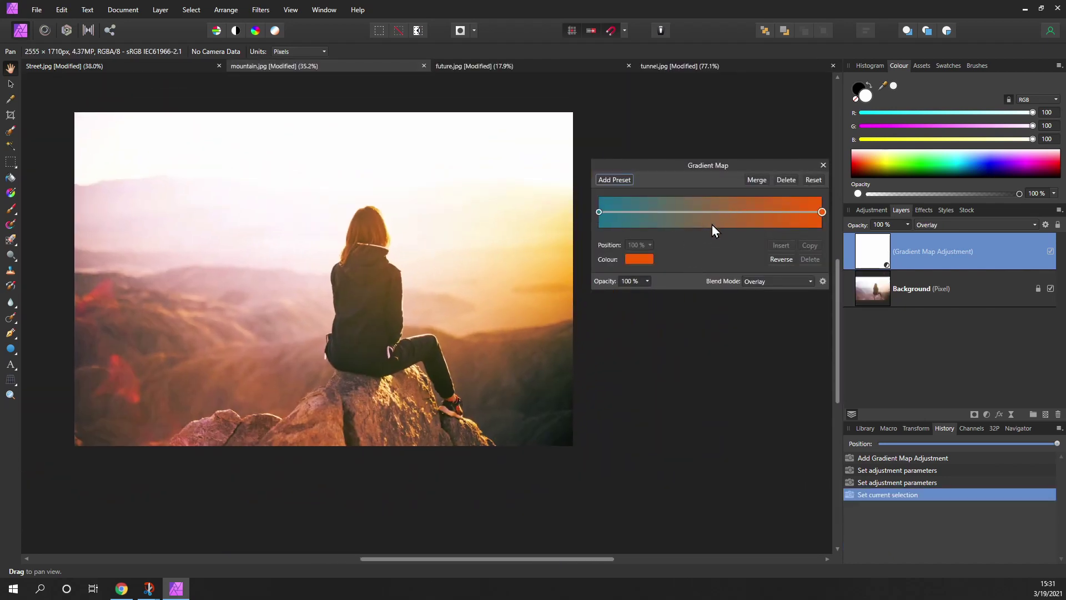
pyautogui.click(711, 212)
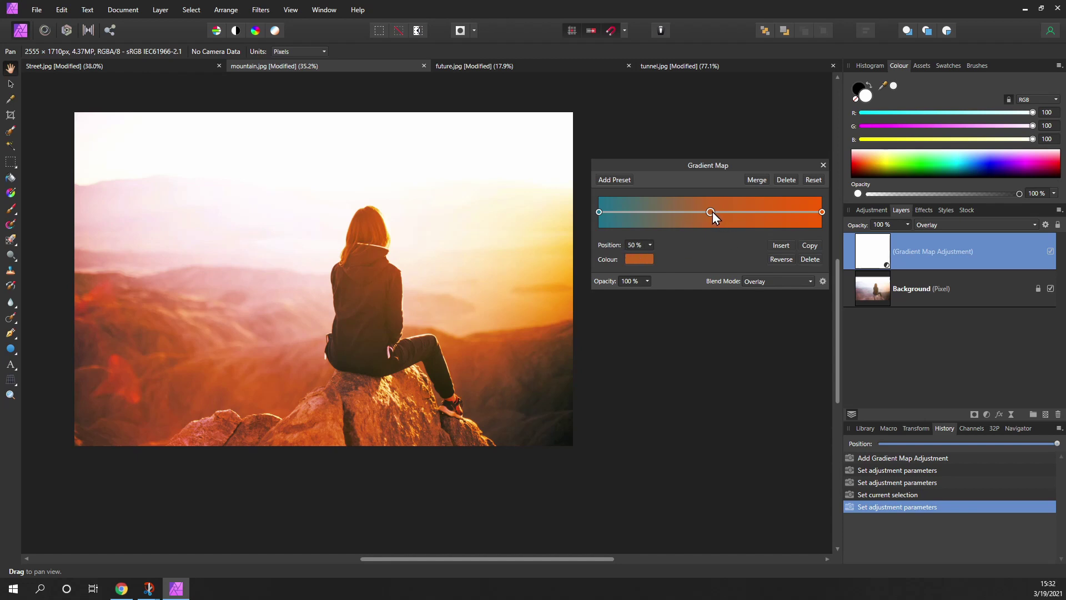
pyautogui.moveTo(754, 212); pyautogui.dragTo(784, 212)
pyautogui.moveTo(784, 212); pyautogui.dragTo(715, 212)
pyautogui.moveTo(702, 215); pyautogui.dragTo(680, 217)
pyautogui.moveTo(645, 213); pyautogui.dragTo(713, 214)
pyautogui.moveTo(713, 215); pyautogui.dragTo(731, 215)
# Step: On future.jpg, add a middle colour stop to the Gradient Map and position it at 51%
pyautogui.click(483, 66)
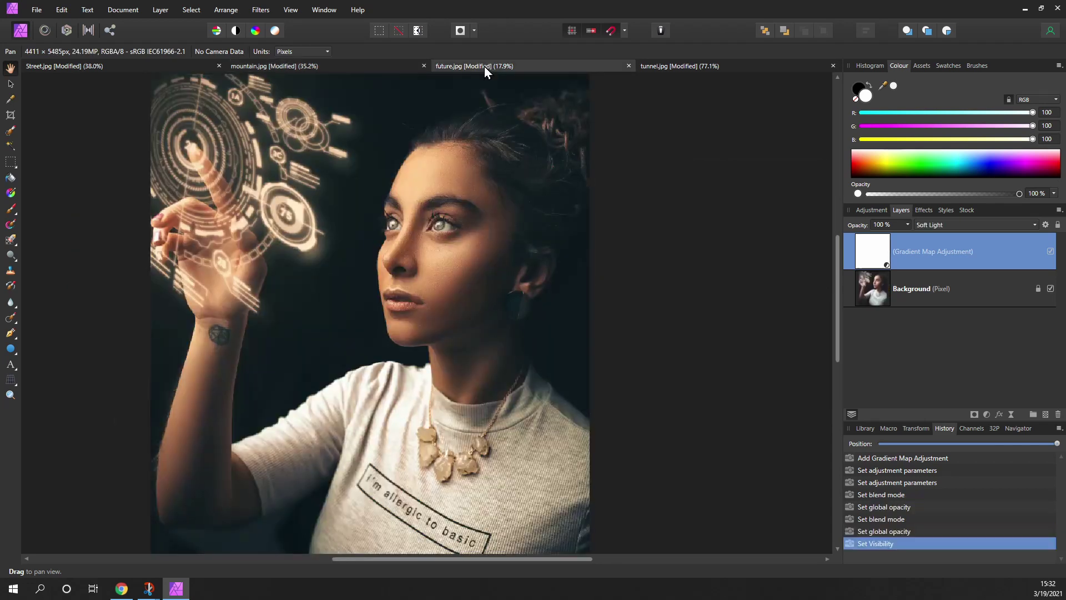
pyautogui.moveTo(482, 291); pyautogui.dragTo(485, 271)
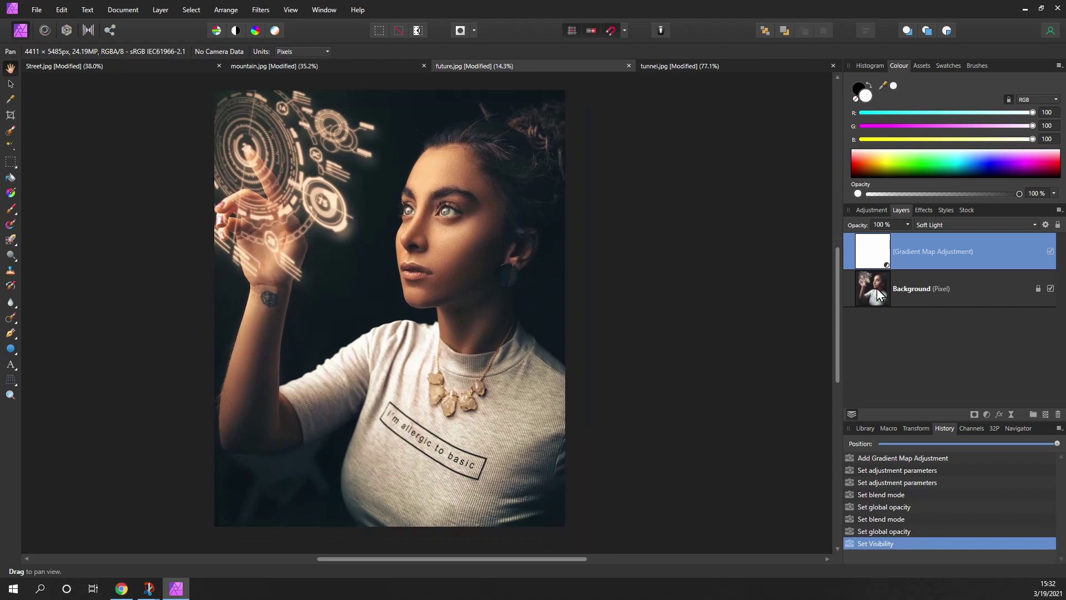
pyautogui.doubleClick(876, 248)
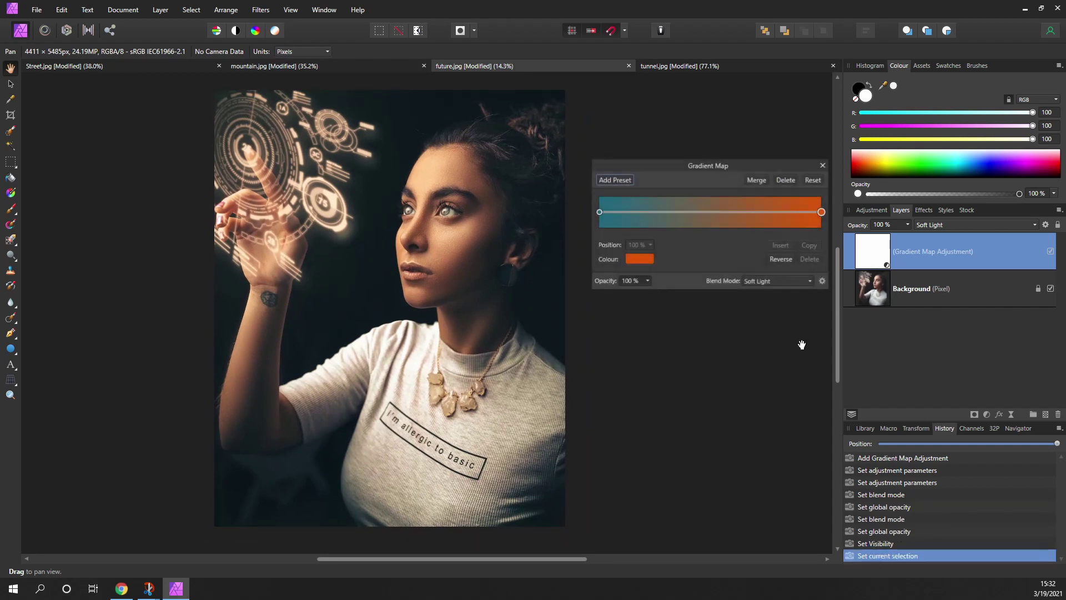
pyautogui.click(711, 213)
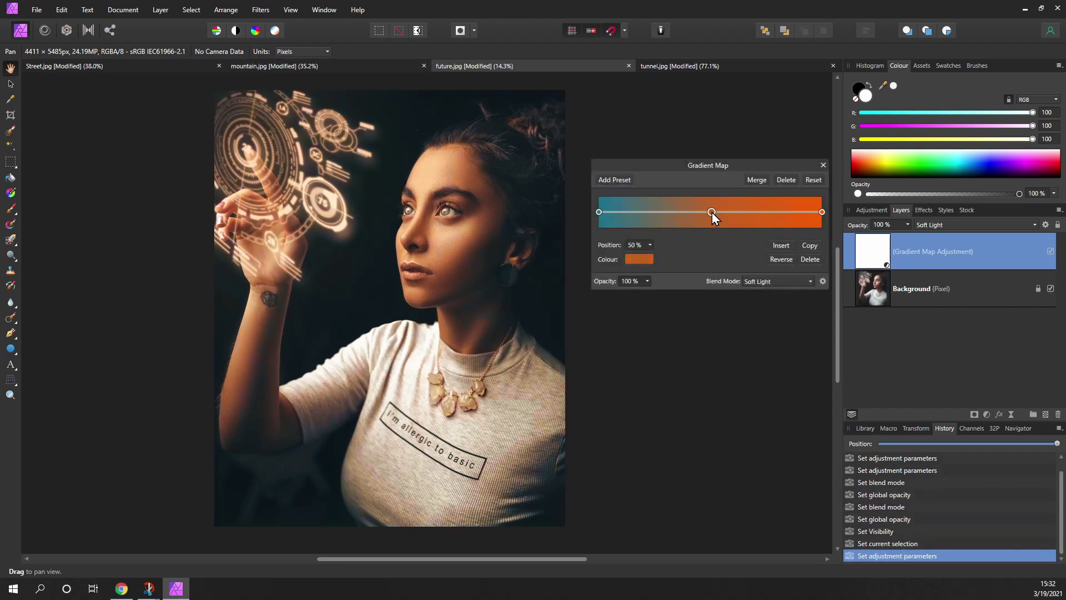
pyautogui.moveTo(709, 213); pyautogui.dragTo(643, 225)
pyautogui.moveTo(721, 221)
pyautogui.mouseDown()
pyautogui.moveTo(746, 218)
pyautogui.moveTo(711, 227)
pyautogui.mouseUp()
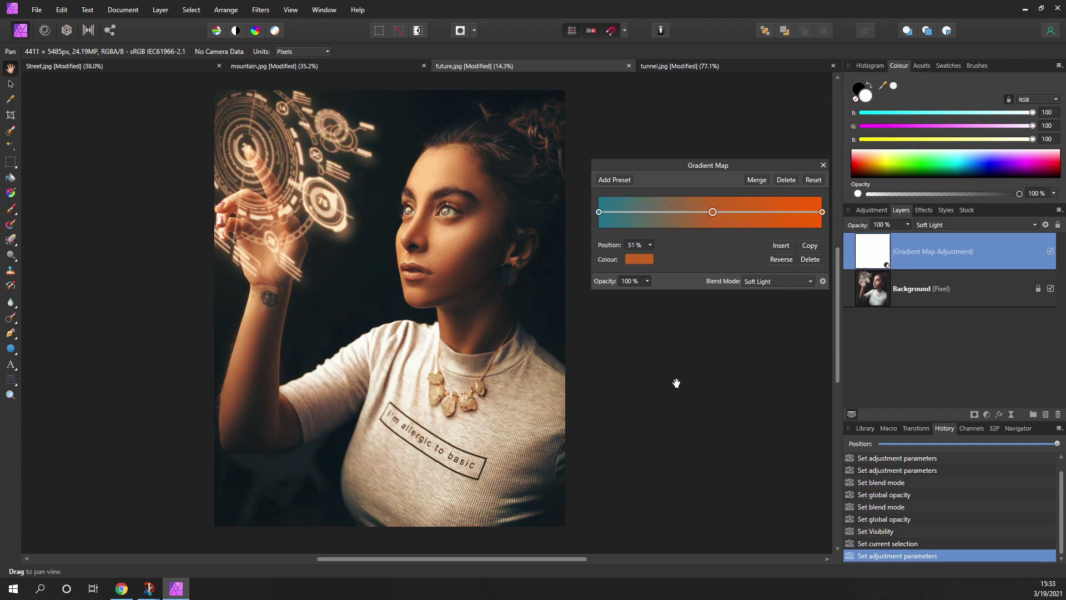